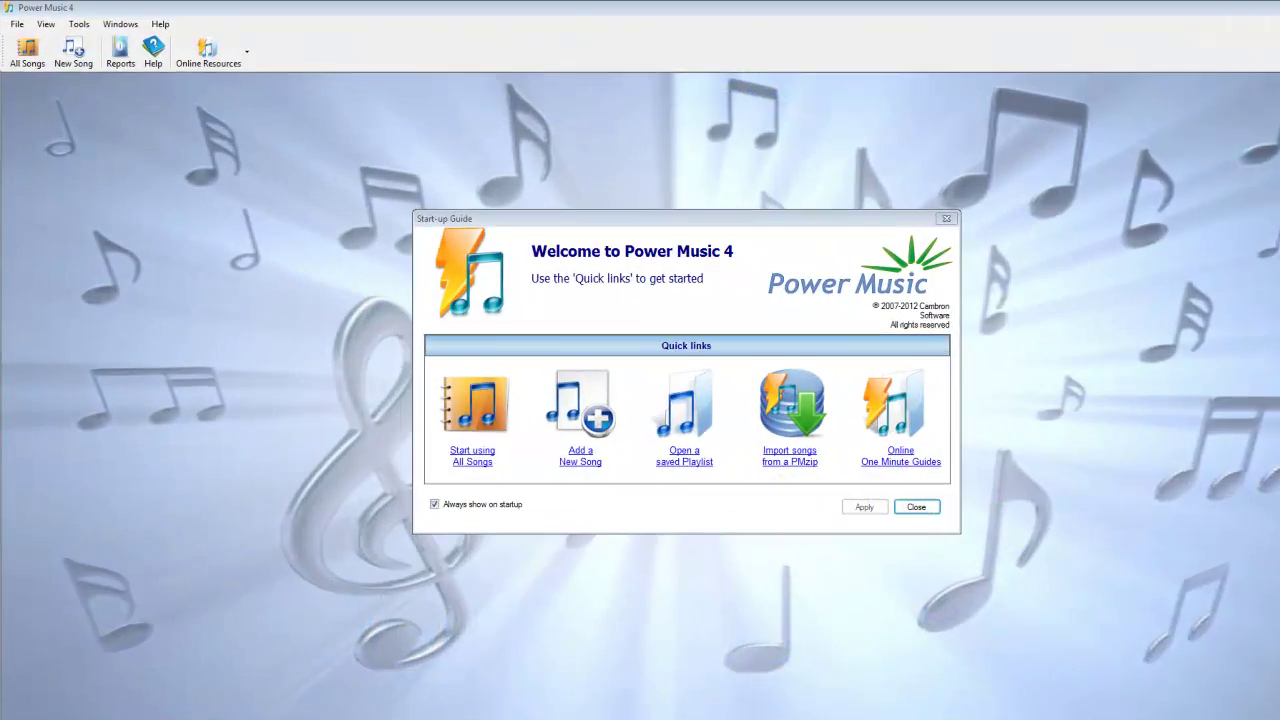
# Close the start-up guide and load PMzip_Export13_03_2012 12_13_07 from the Documents library for a PMzip song import.
pyautogui.click(908, 507)
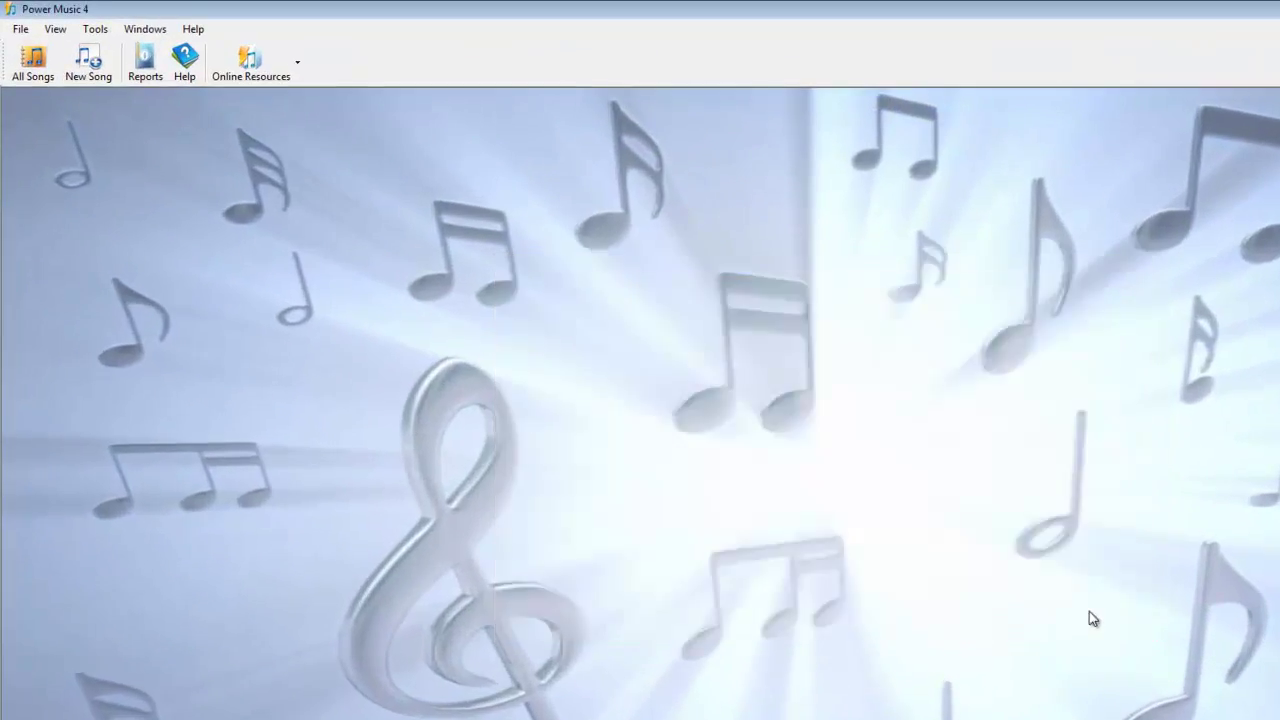
pyautogui.click(20, 29)
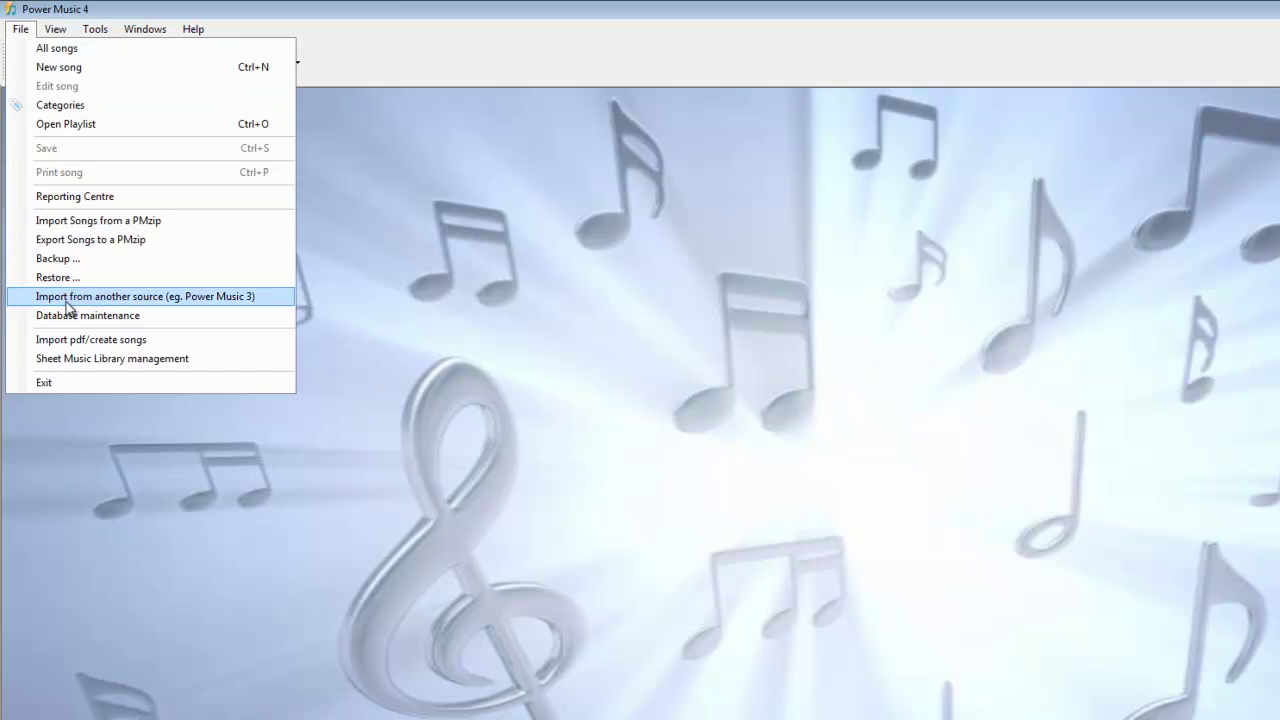
pyautogui.click(88, 220)
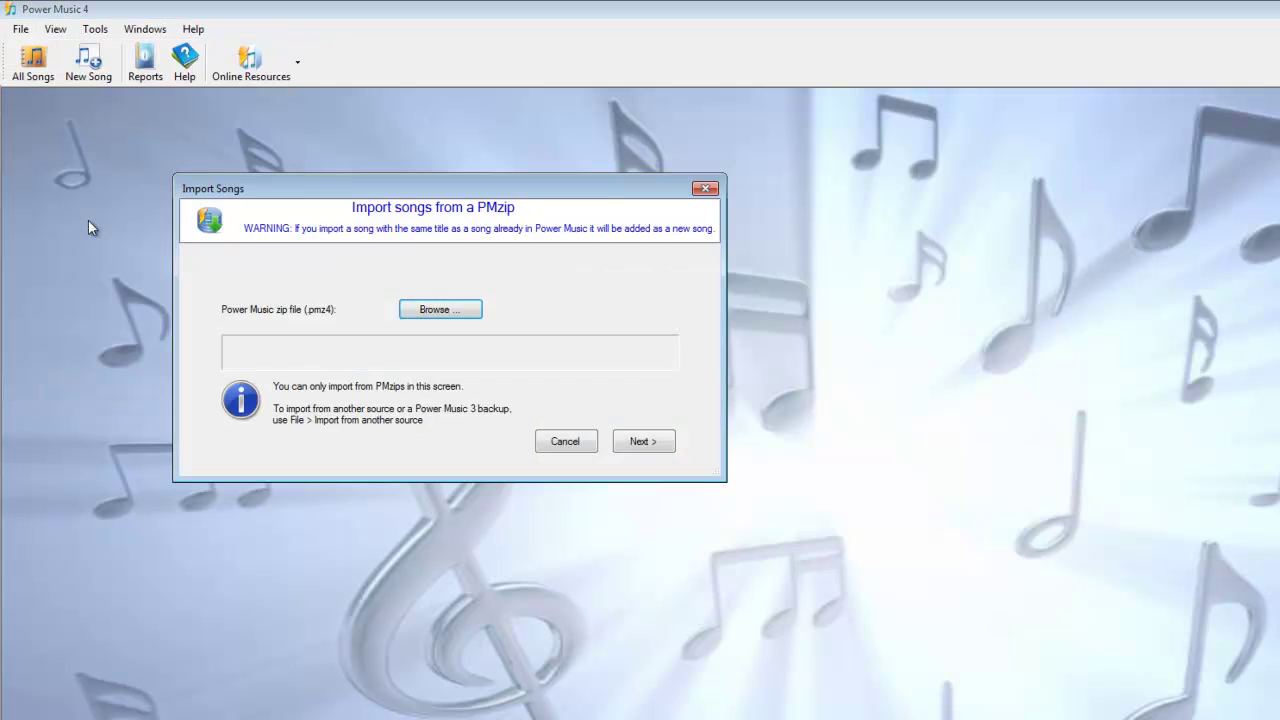
pyautogui.click(427, 311)
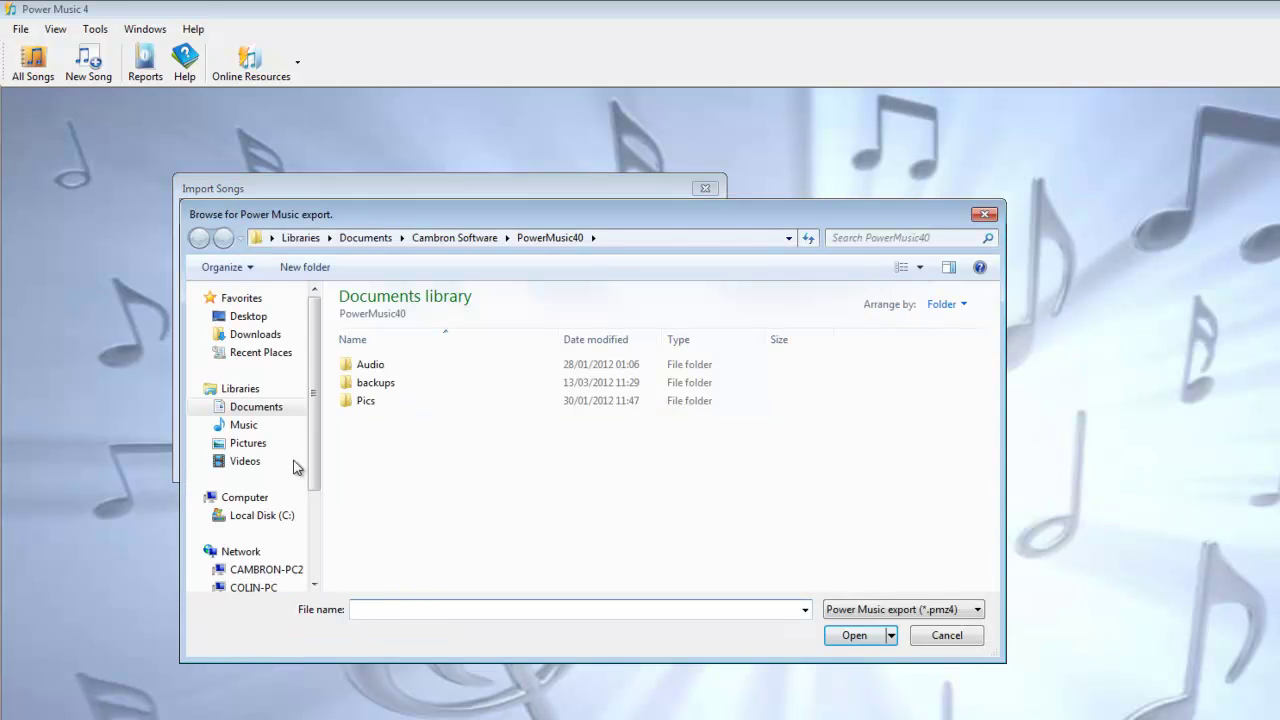
pyautogui.click(252, 410)
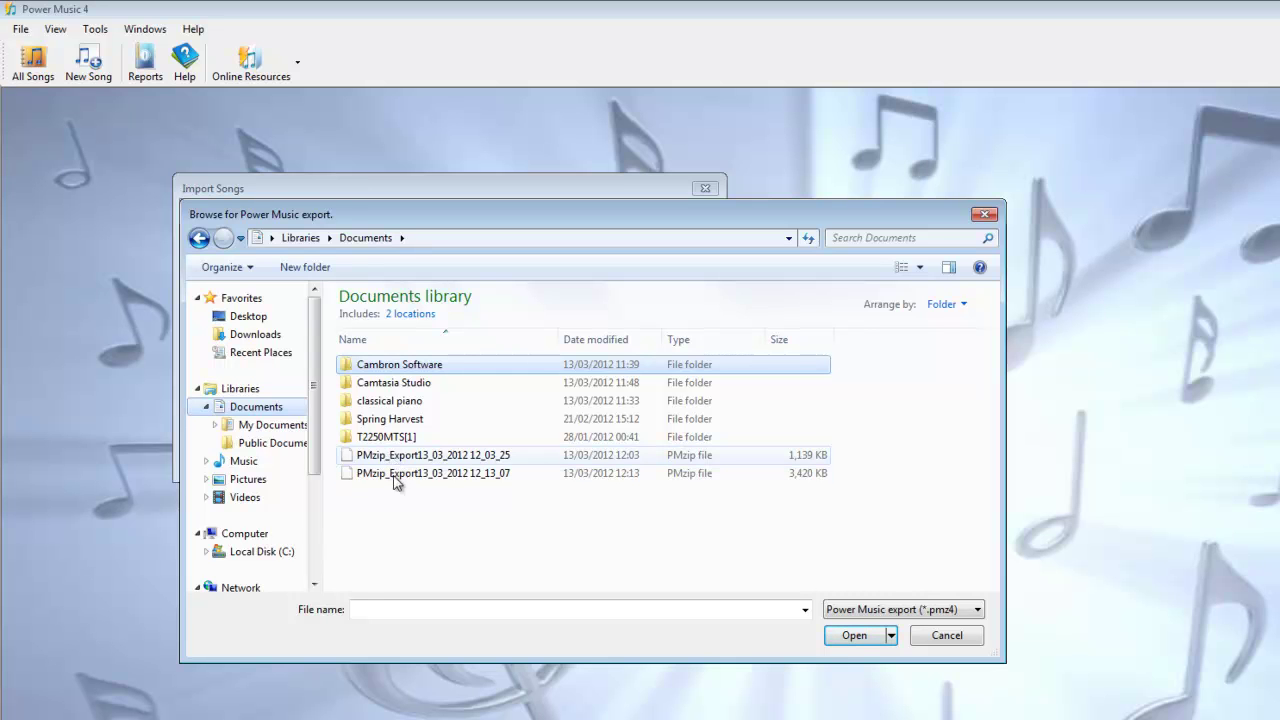
pyautogui.click(396, 474)
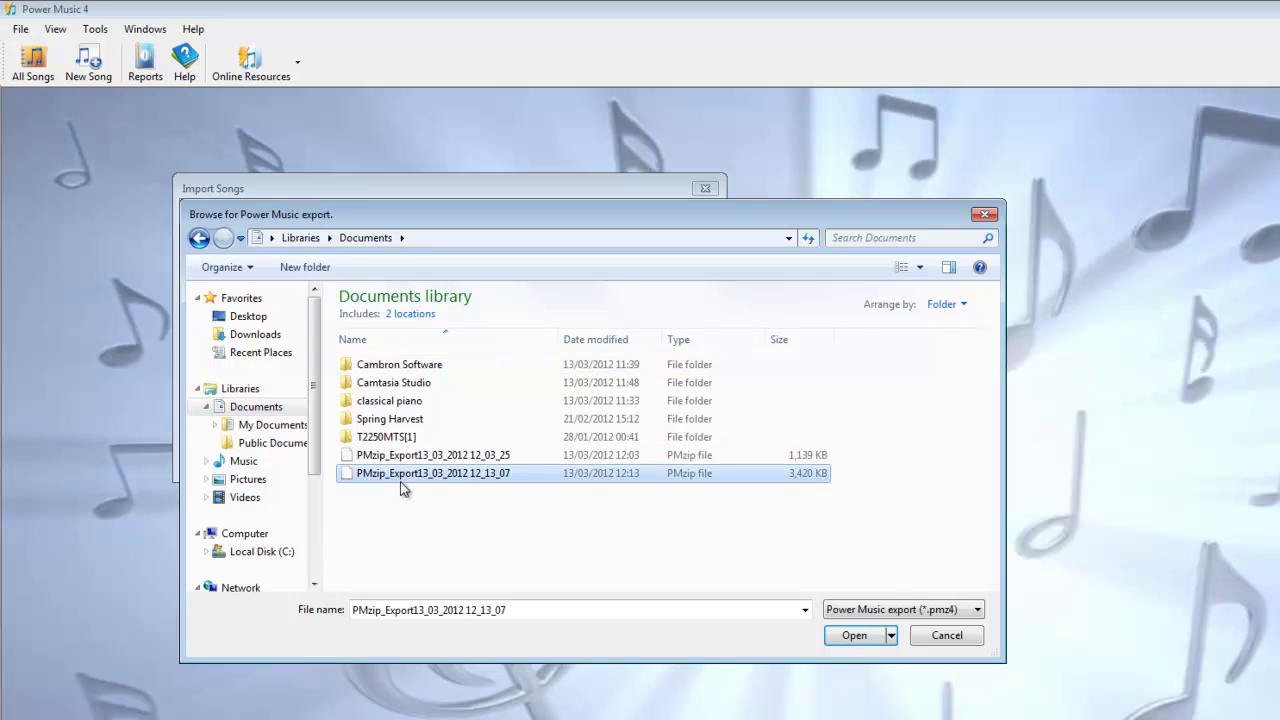
pyautogui.click(857, 636)
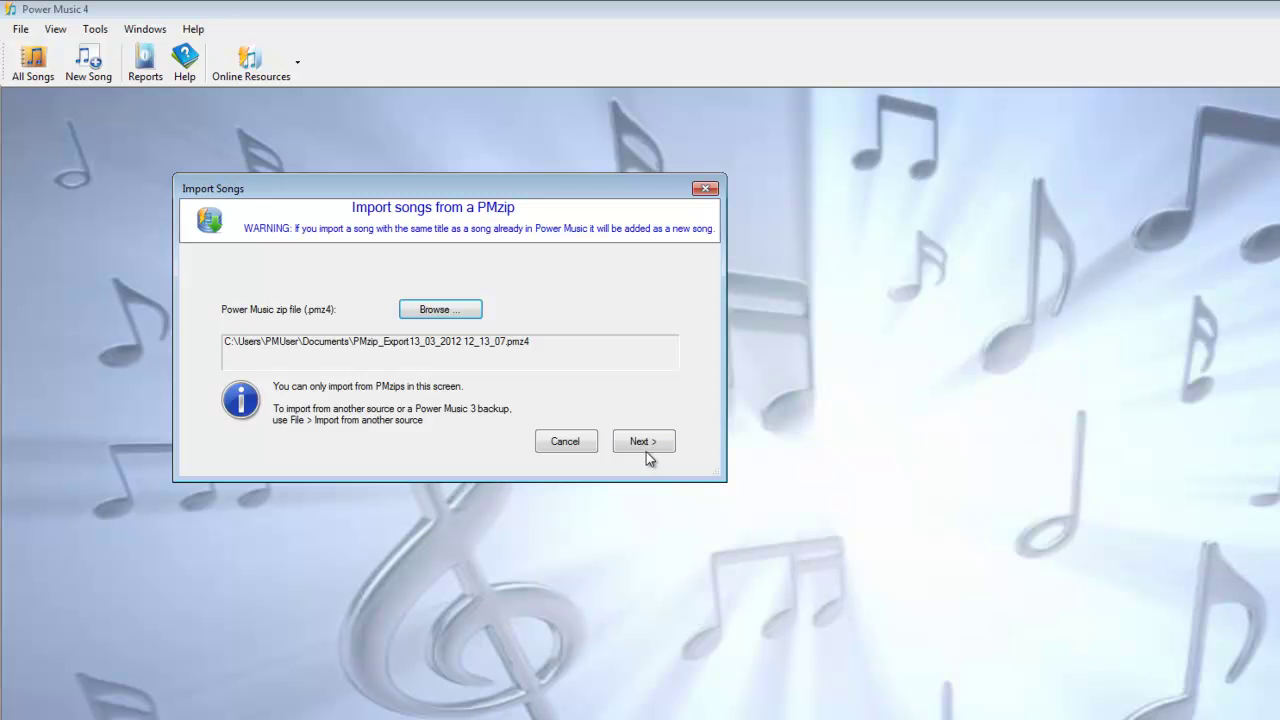
pyautogui.click(648, 442)
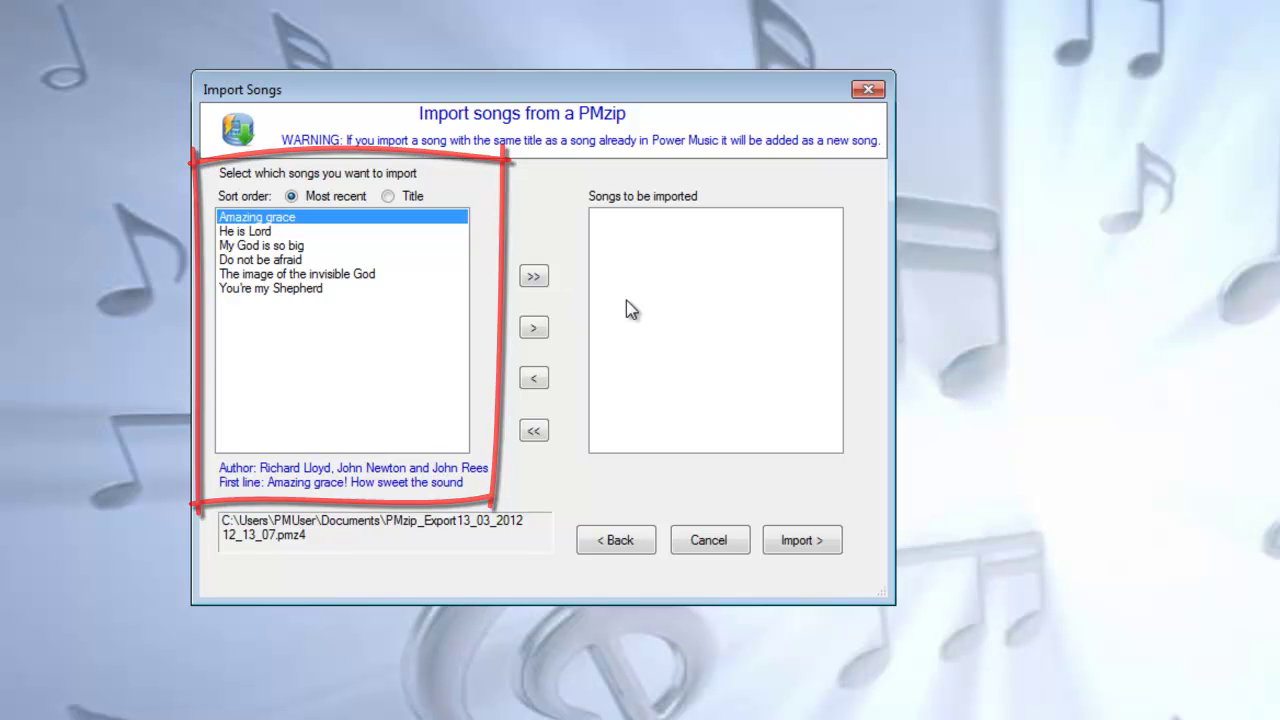
# Add "Amazing grace" and "Do not be afraid" individually to the songs to be imported, and add all remaining songs together.
pyautogui.click(536, 330)
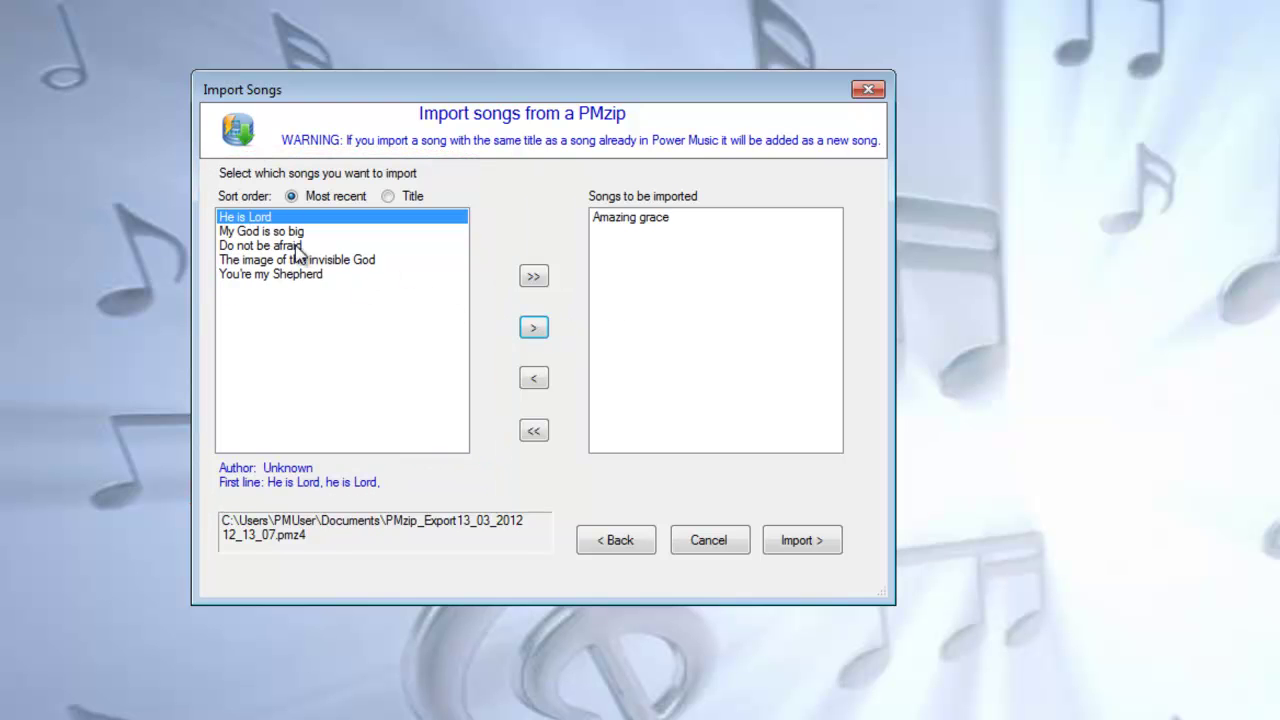
pyautogui.click(294, 248)
pyautogui.click(533, 328)
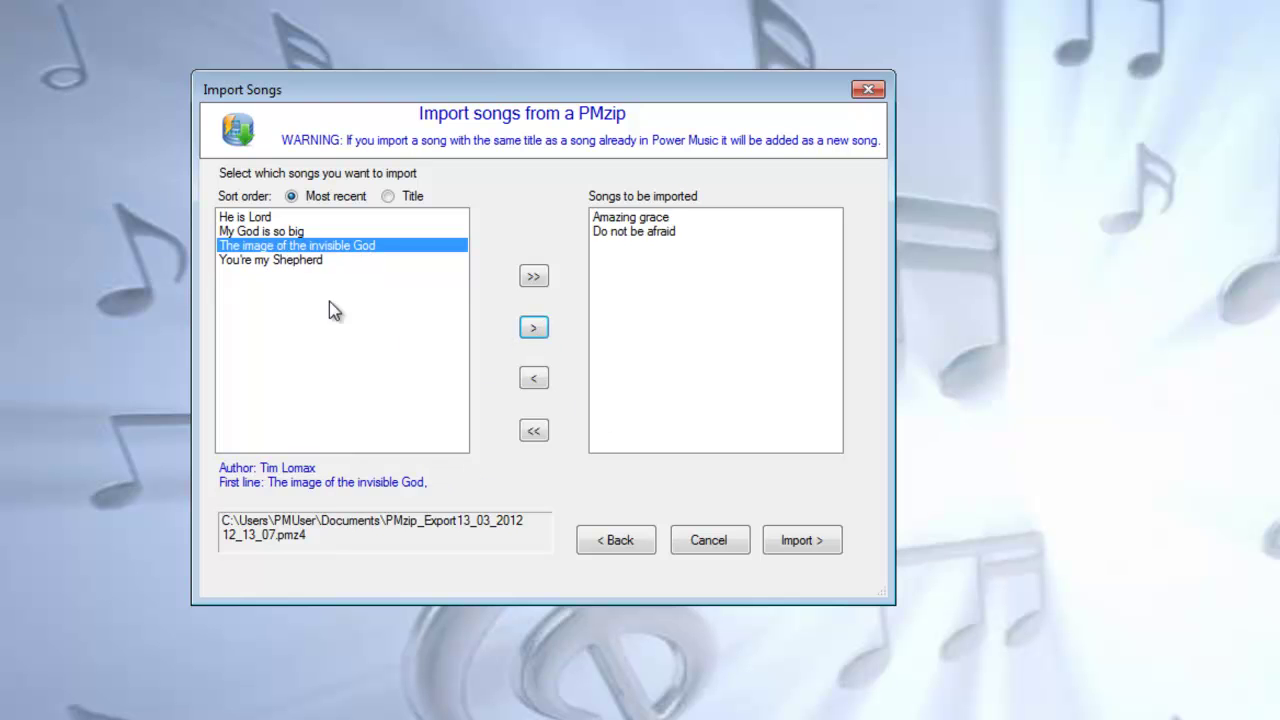
pyautogui.click(533, 277)
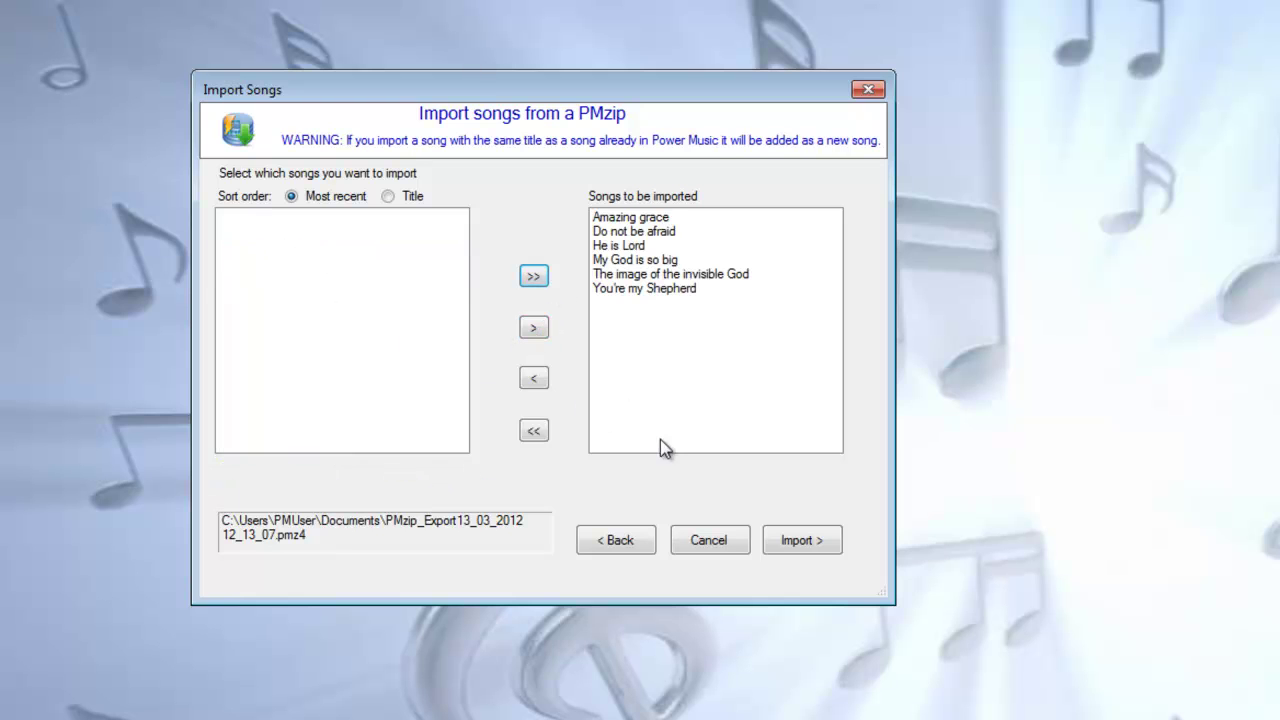
# Take "He is Lord" out of the songs to be imported and add it back.
pyautogui.click(626, 246)
pyautogui.click(548, 390)
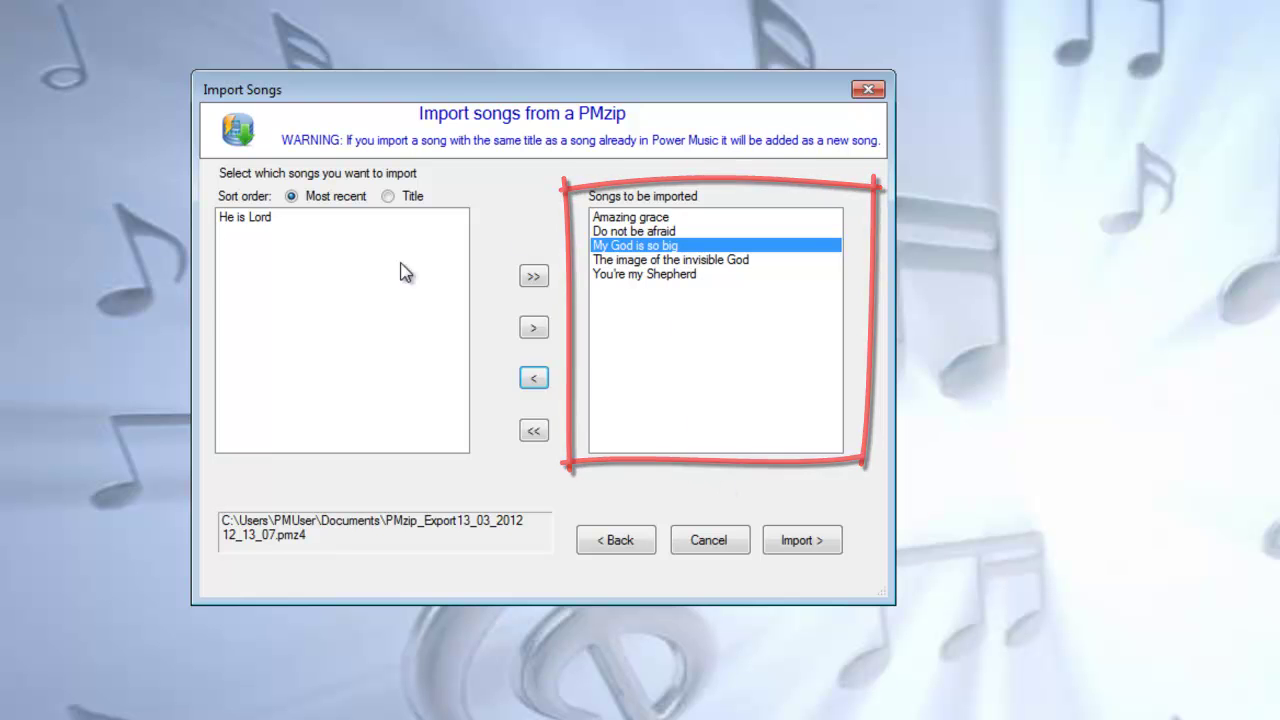
pyautogui.click(262, 218)
pyautogui.click(534, 330)
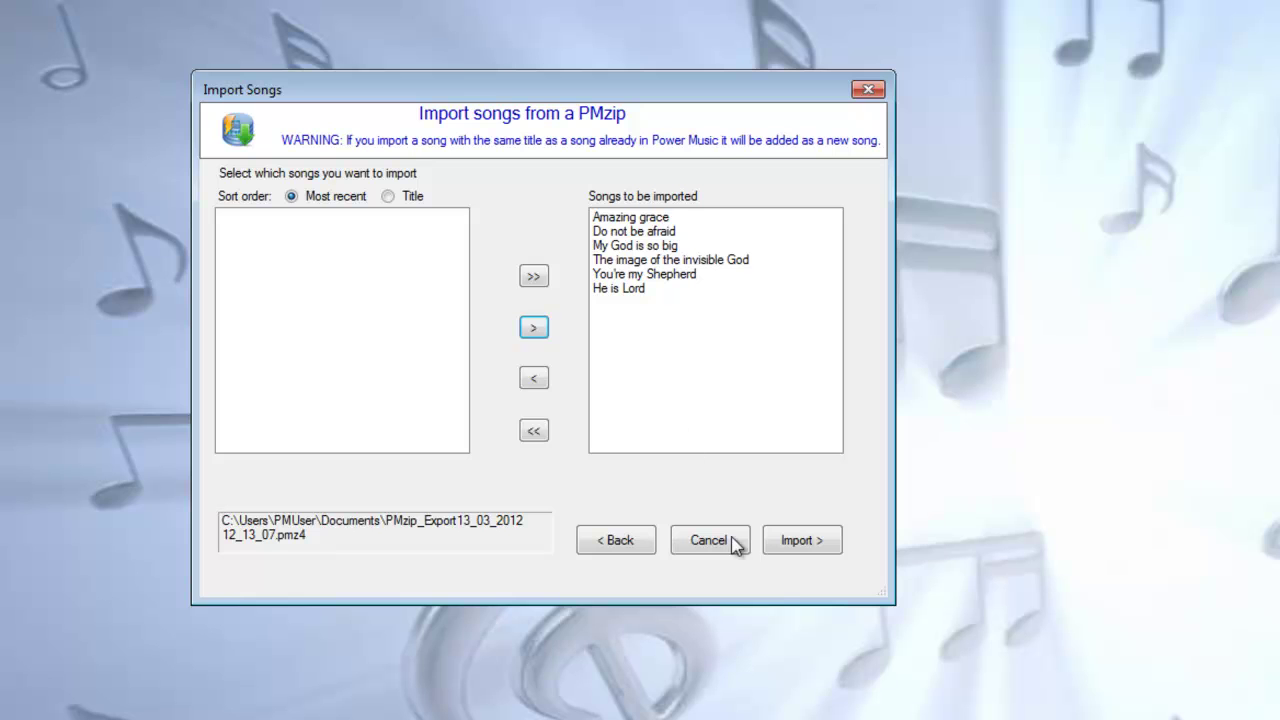
# Import the chosen songs, decline importing from another export, and open All Songs.
pyautogui.click(792, 546)
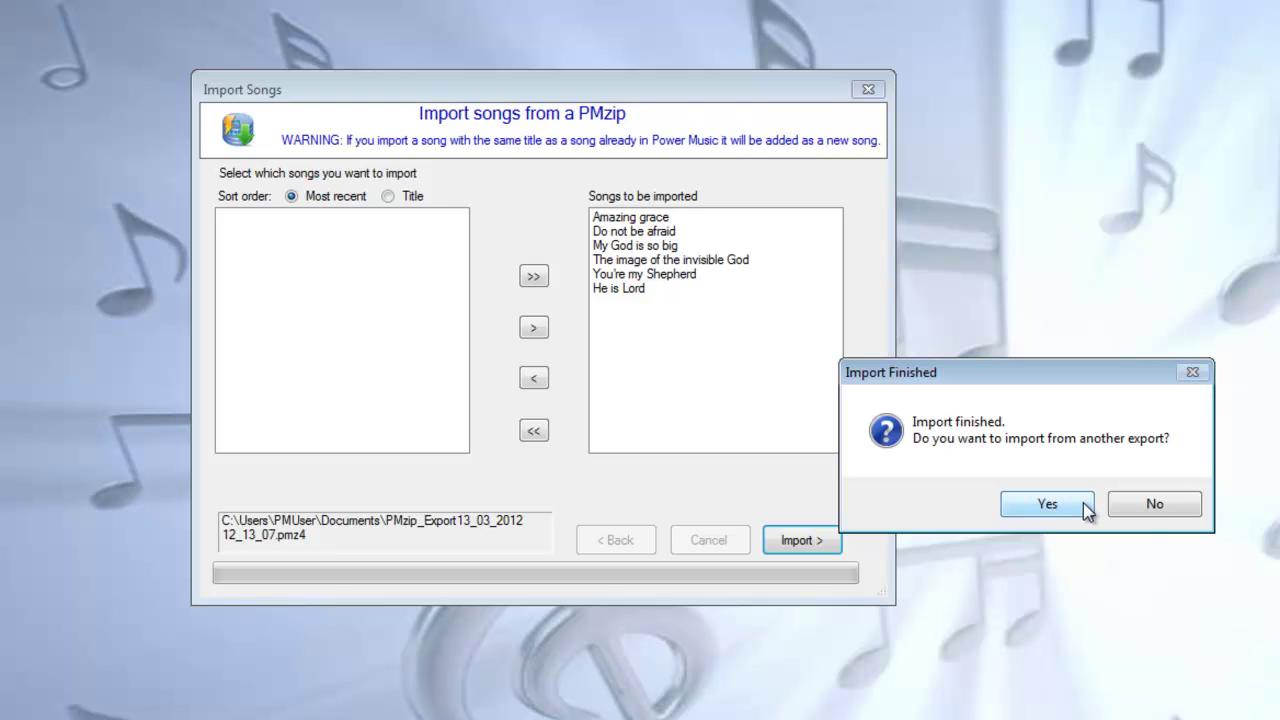
pyautogui.click(1158, 506)
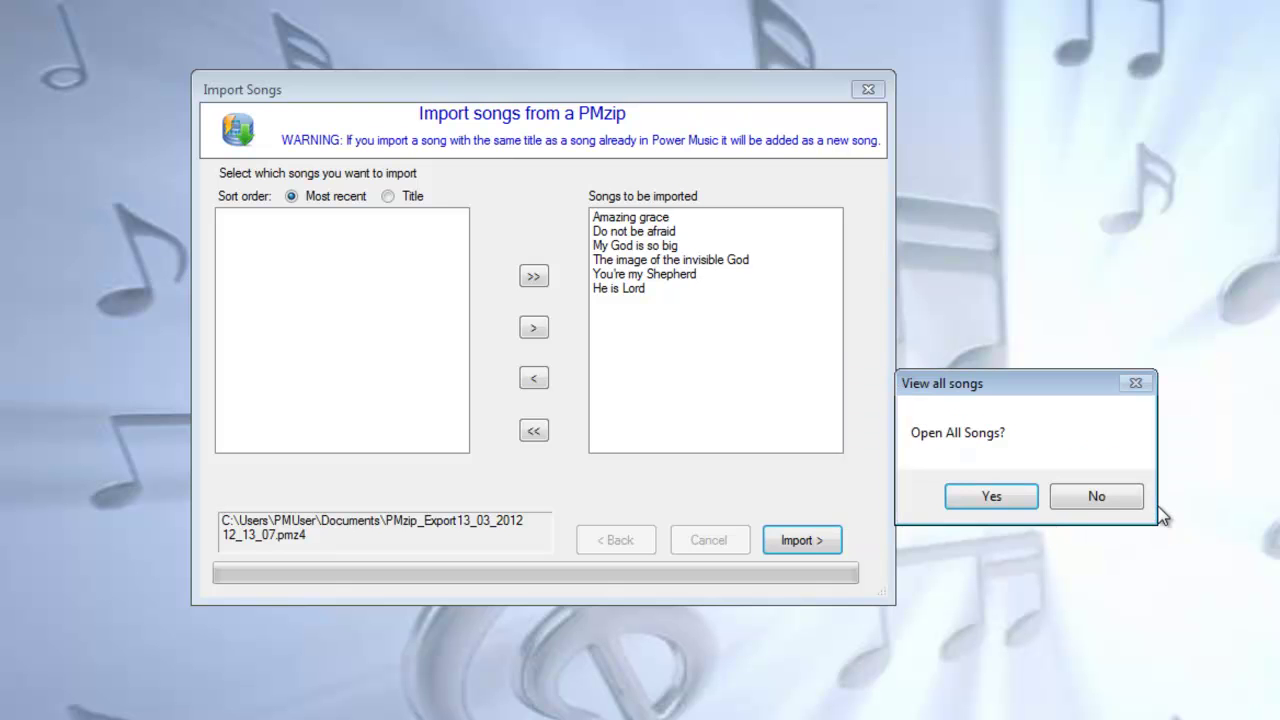
pyautogui.click(1003, 497)
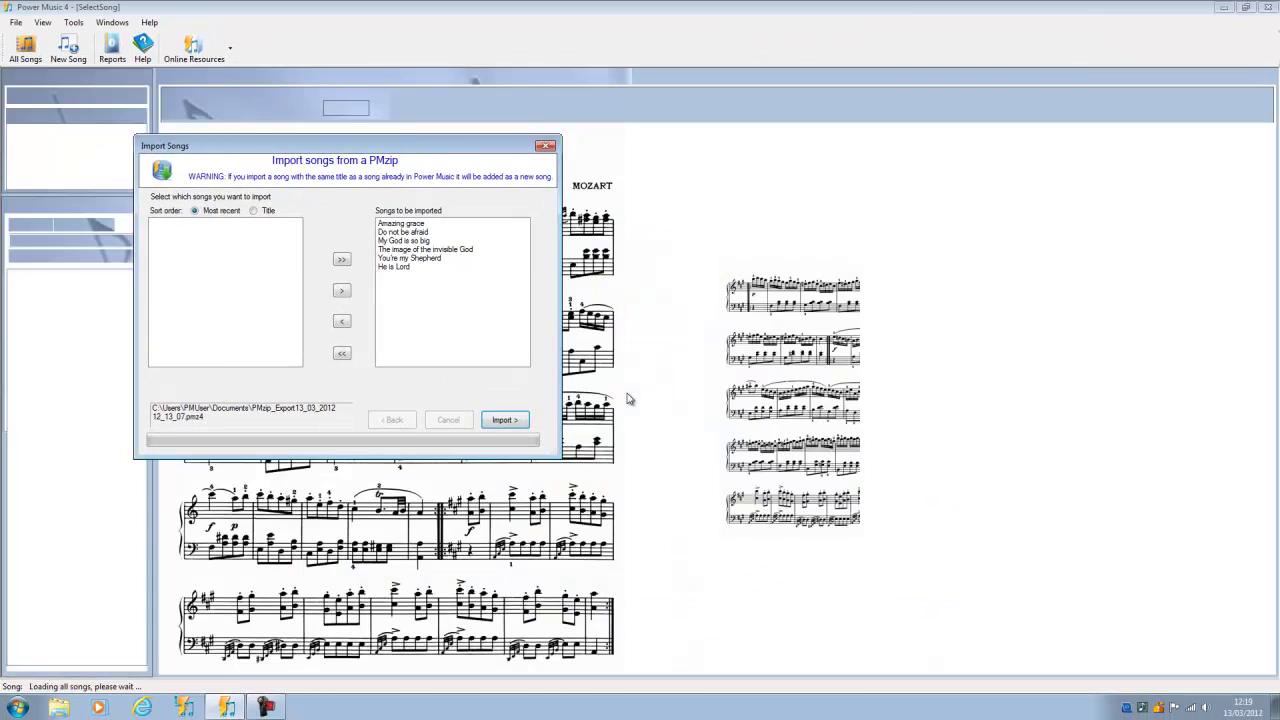
# View "Amazing grace", "Amazing Grace (Sample)", "Do not be afraid", "He is Lord" and "My God is so big" in the song list.
pyautogui.click(40, 287)
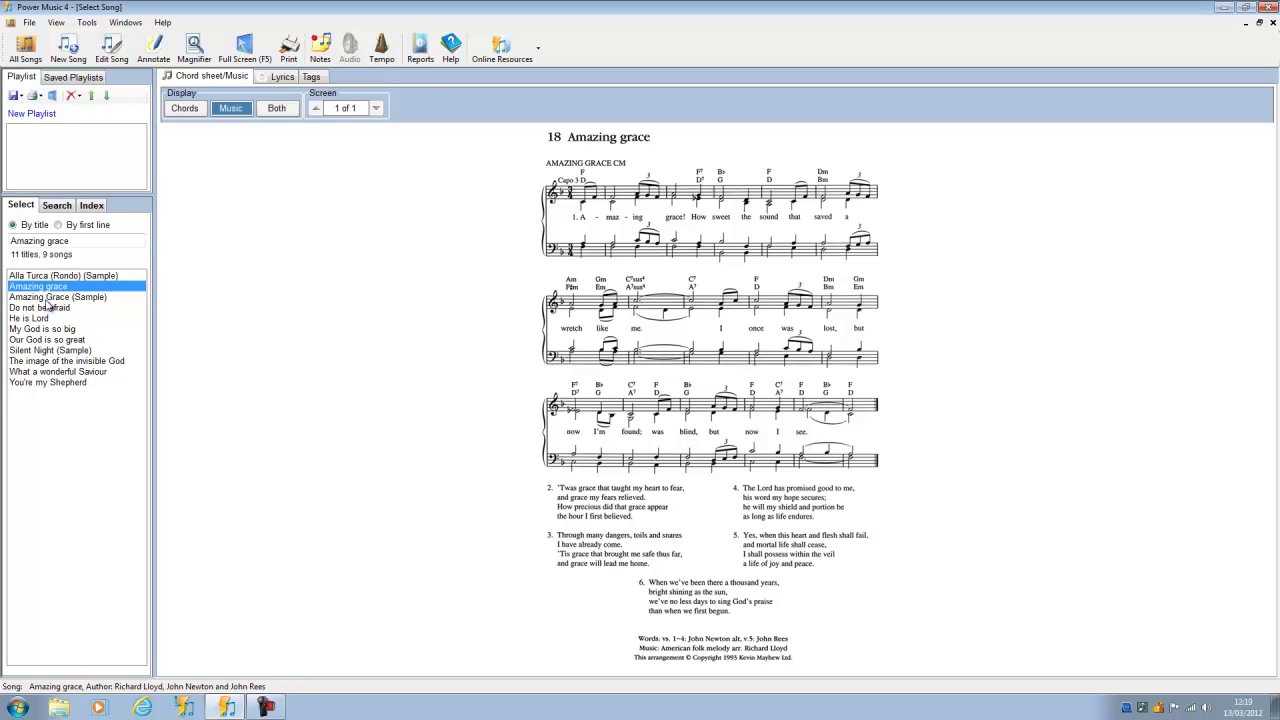
pyautogui.click(45, 300)
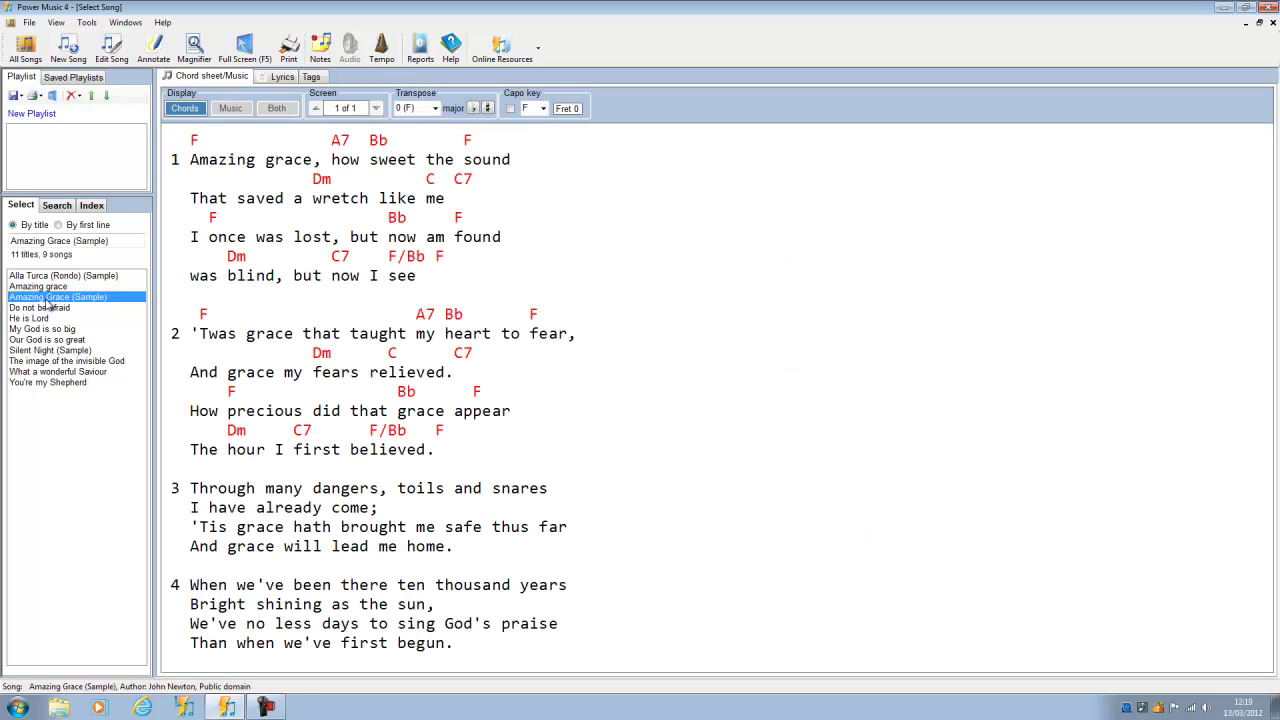
pyautogui.click(45, 310)
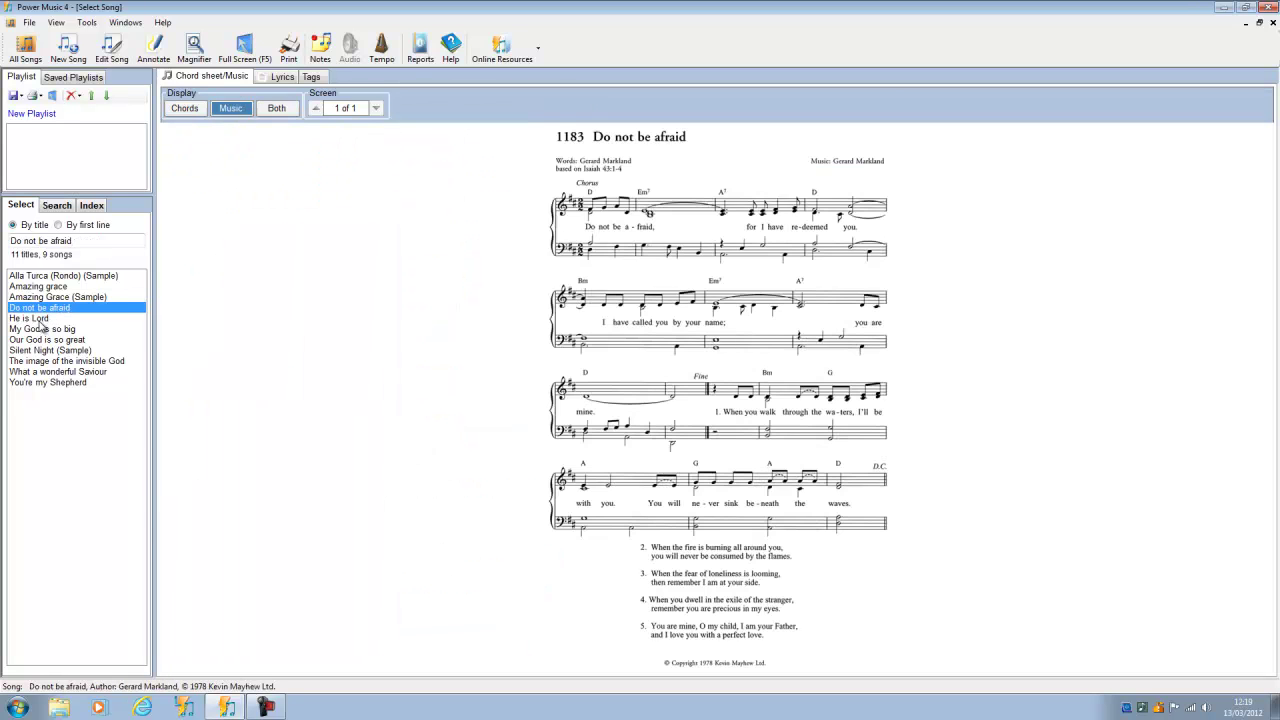
pyautogui.click(40, 320)
pyautogui.click(50, 331)
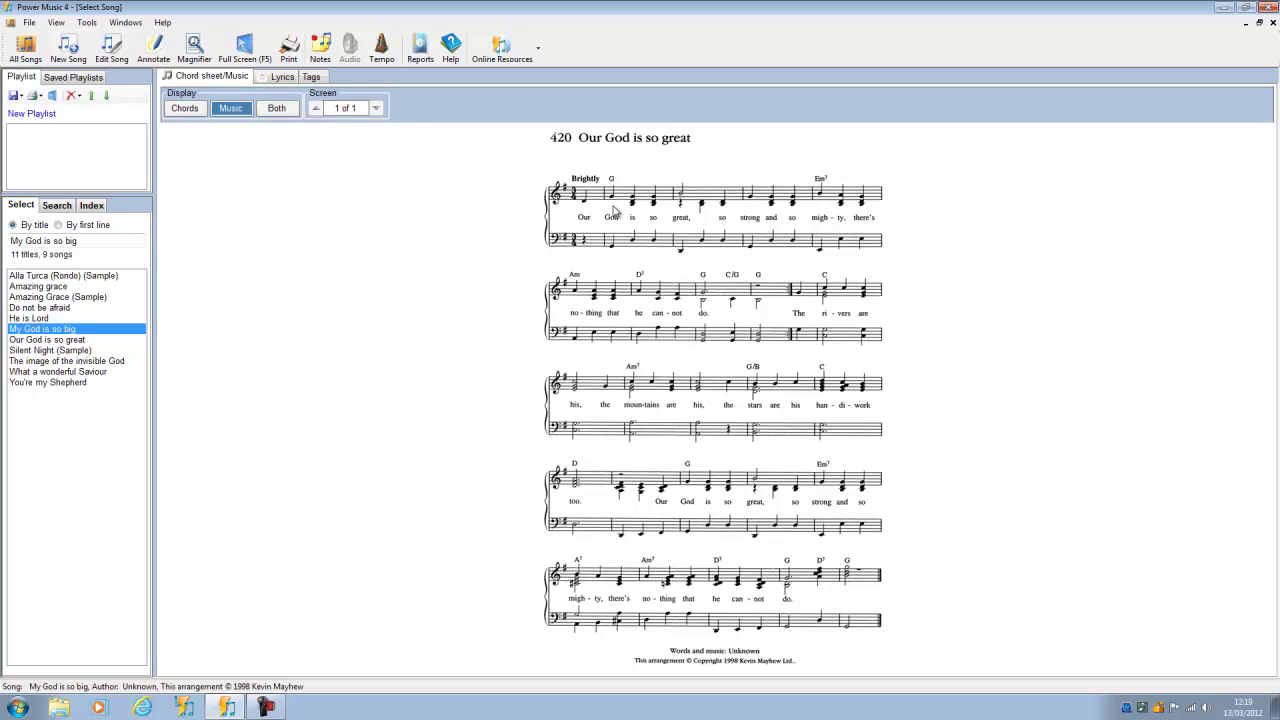
# Examine the chords, lyrics and tags of "My God is so big" and return to its chord sheet.
pyautogui.click(183, 109)
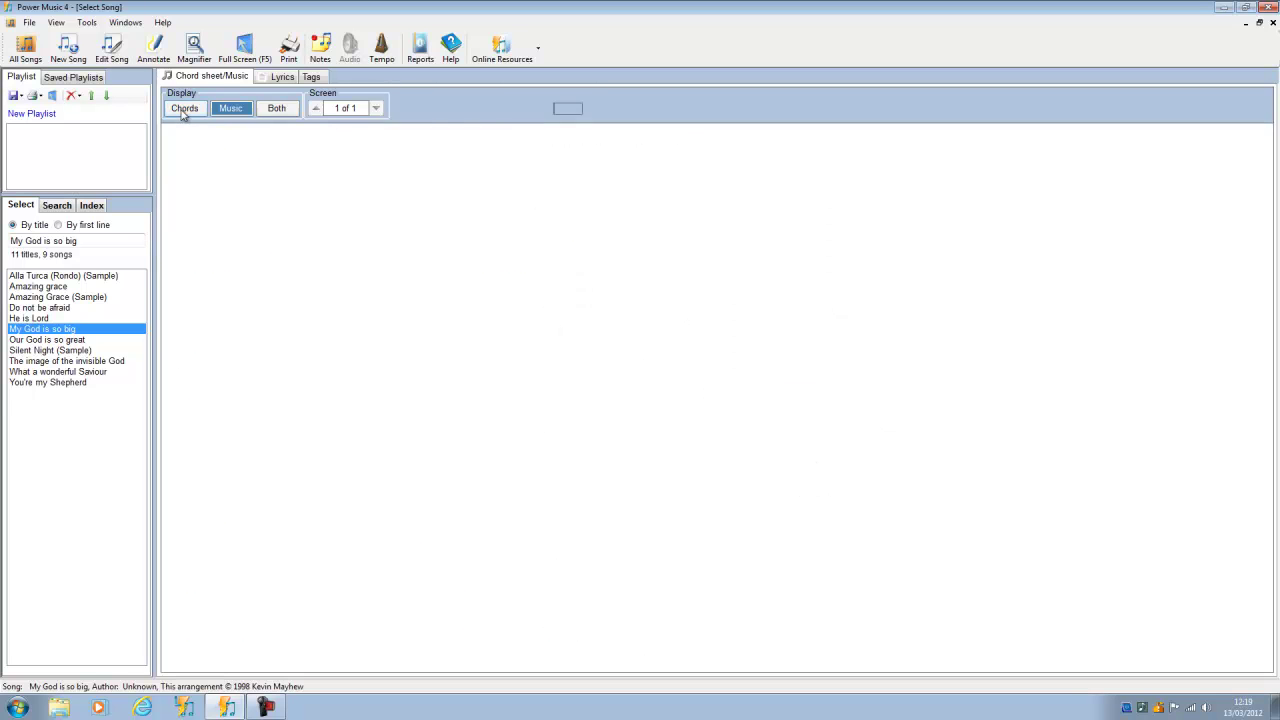
pyautogui.click(283, 78)
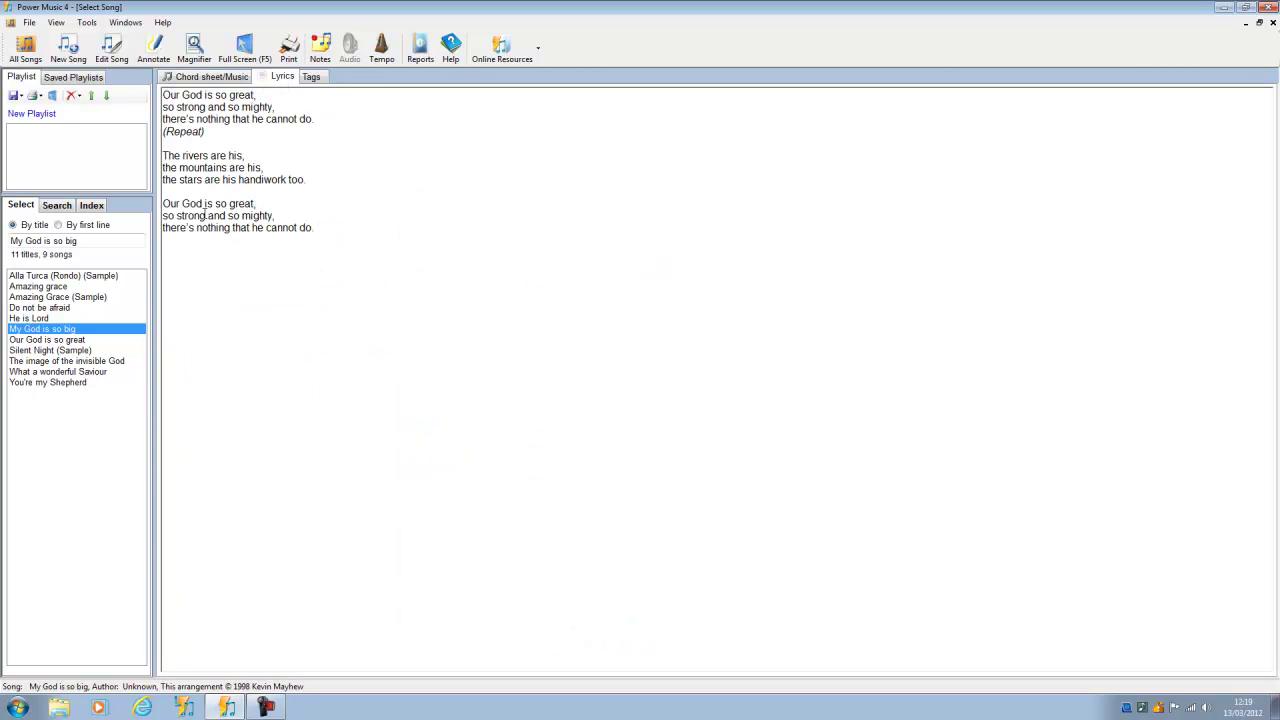
pyautogui.click(316, 78)
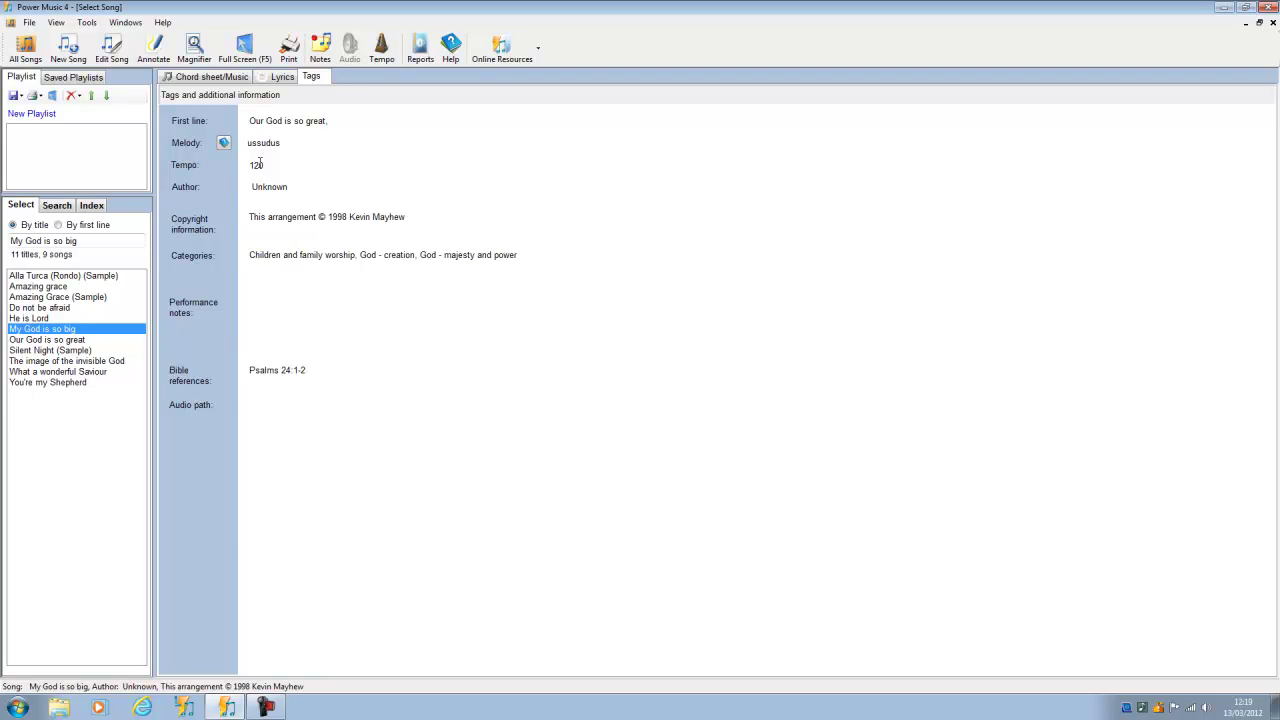
pyautogui.click(212, 78)
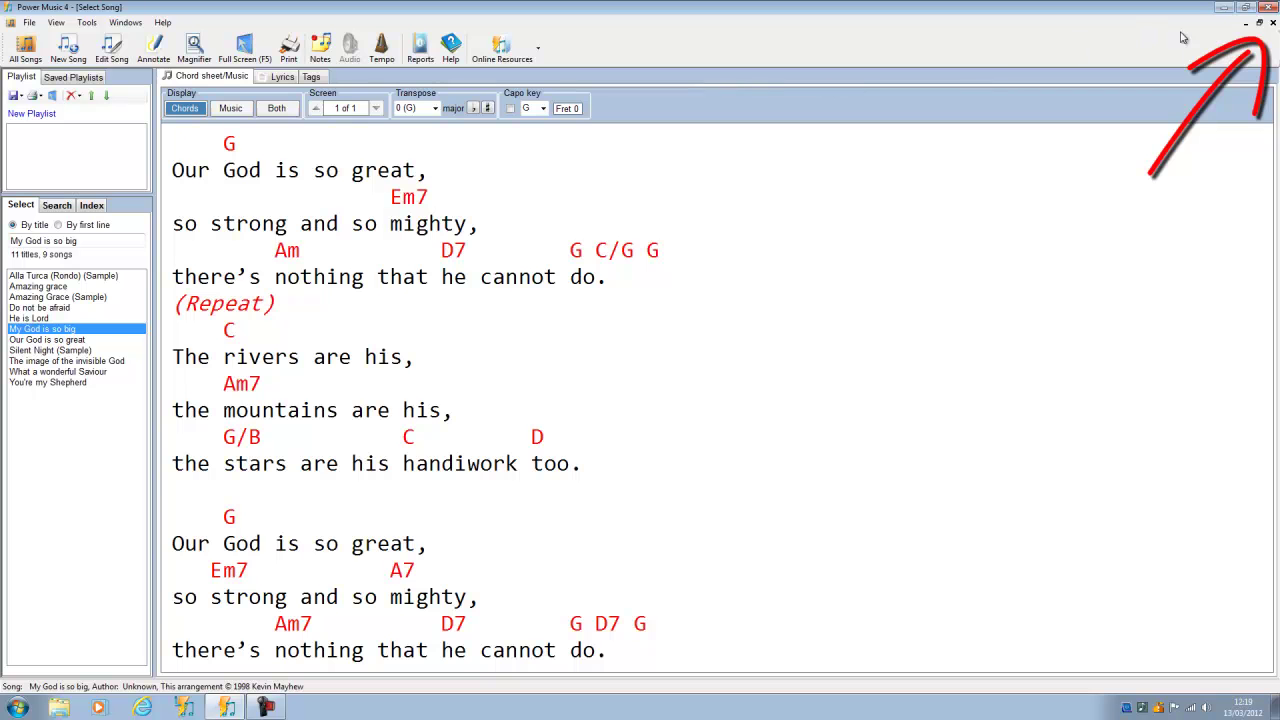
# Close the song view and start an export of songs to a PMzip, with the available songs sorted by title.
pyautogui.click(1273, 22)
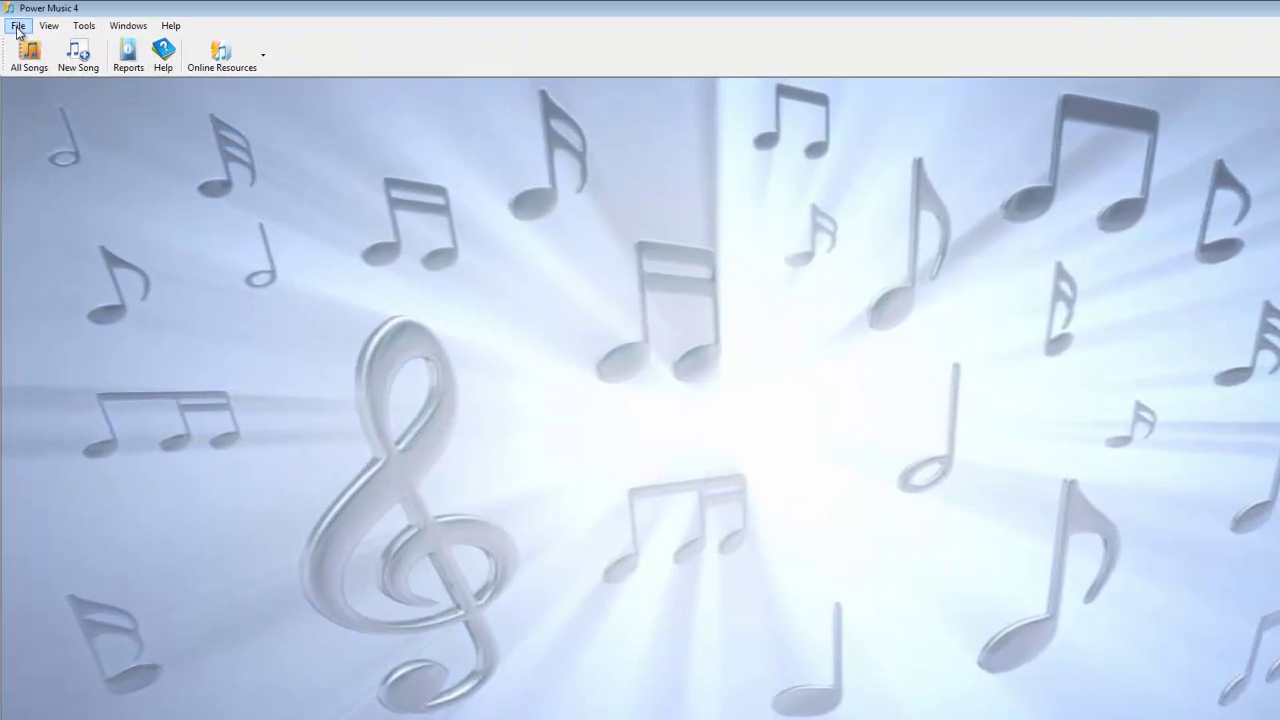
pyautogui.click(16, 22)
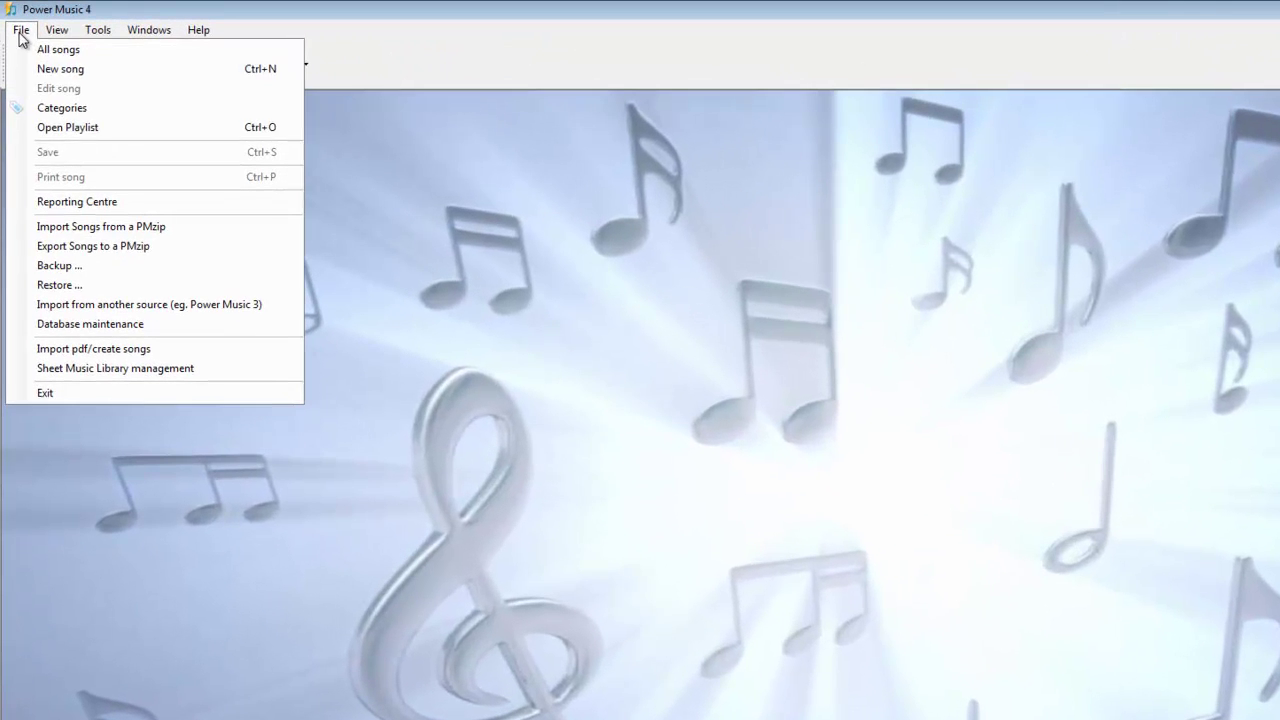
pyautogui.click(66, 250)
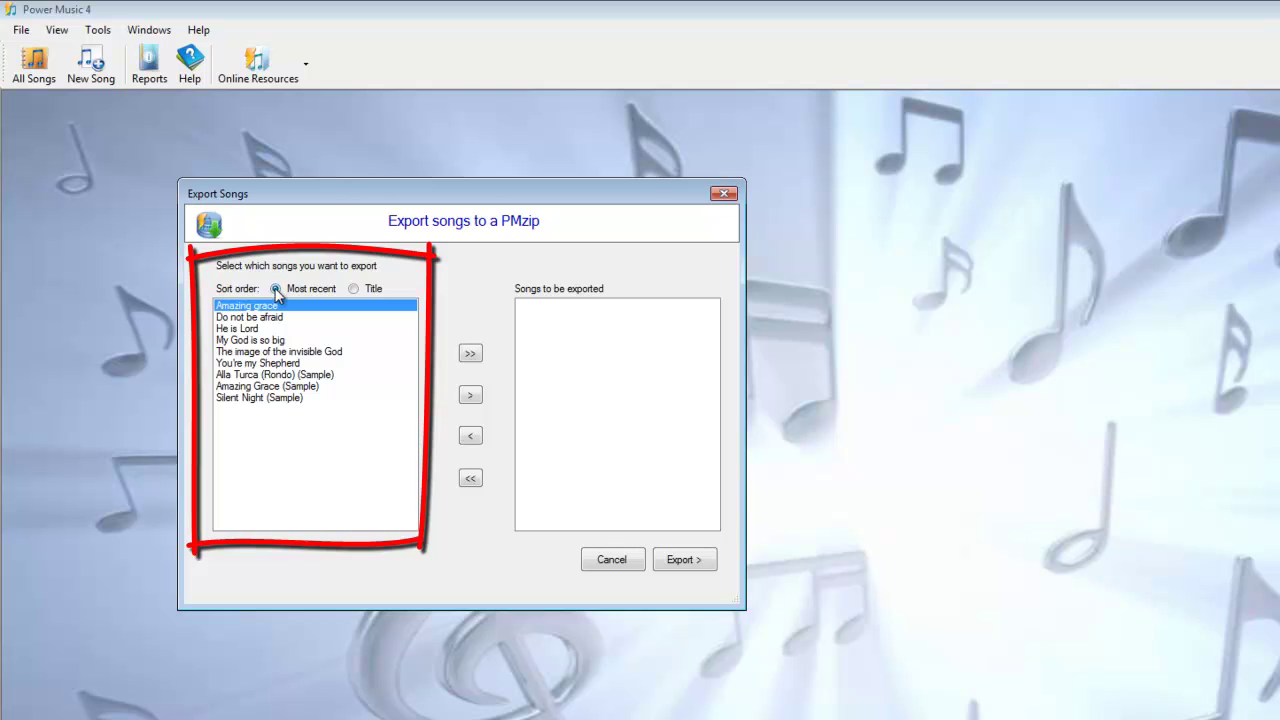
pyautogui.click(353, 288)
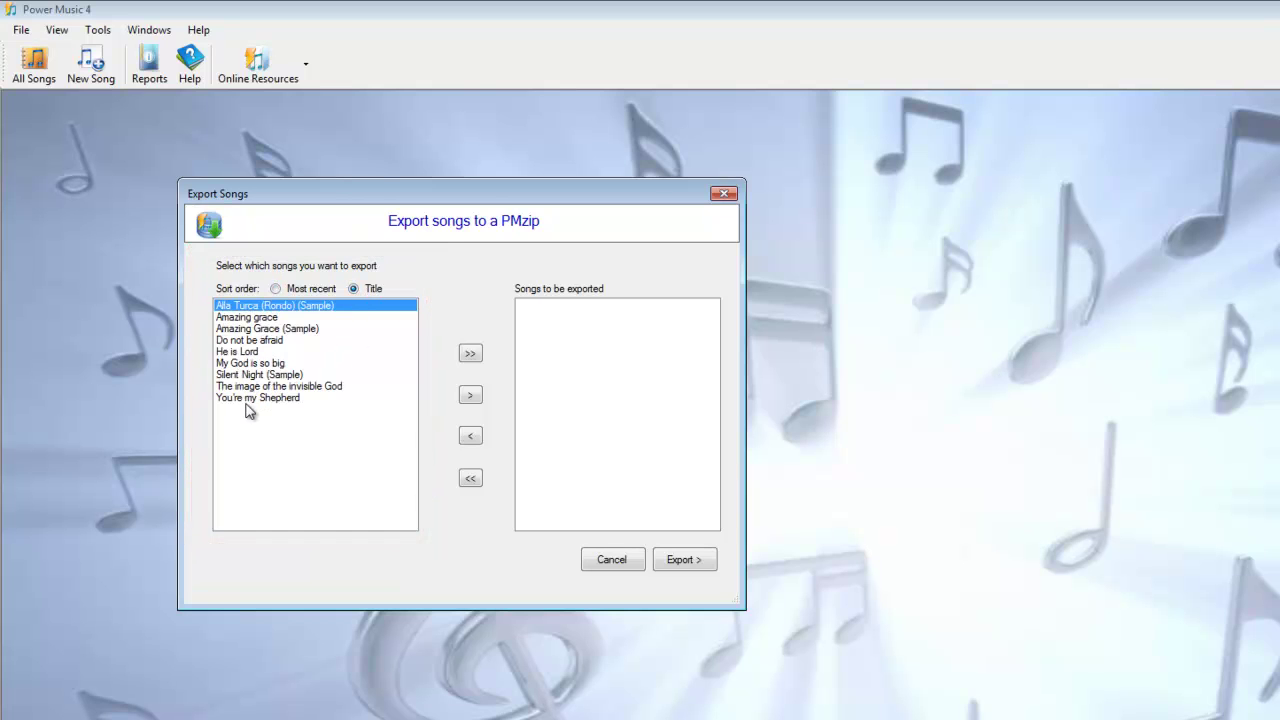
# Try adding and removing all songs at once, and add only "He is Lord" to the songs to be exported.
pyautogui.click(470, 355)
pyautogui.click(470, 478)
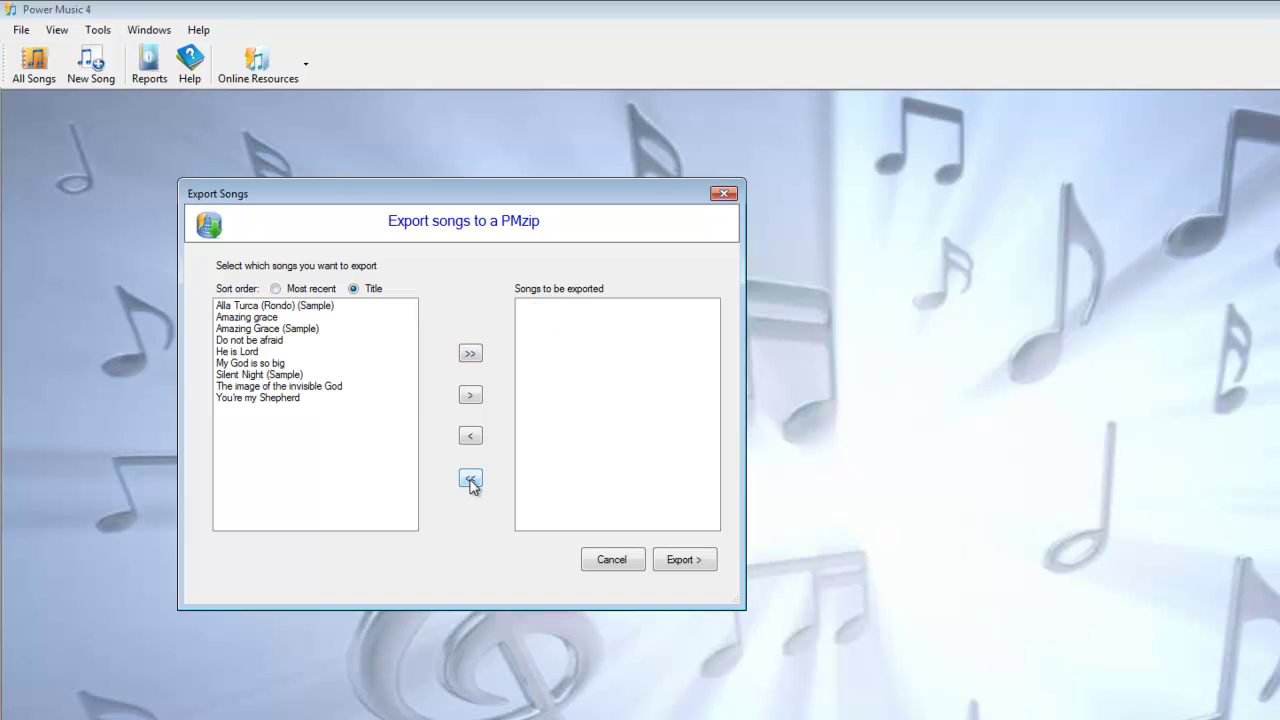
pyautogui.click(243, 353)
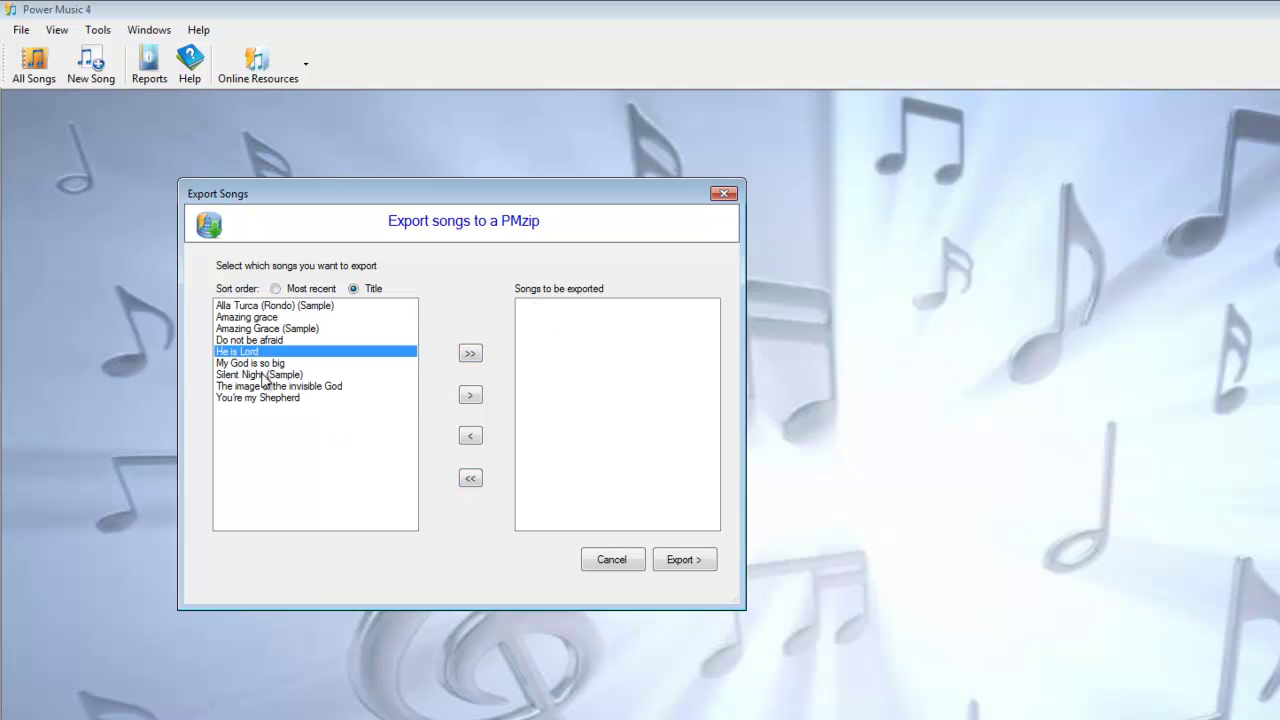
pyautogui.click(470, 395)
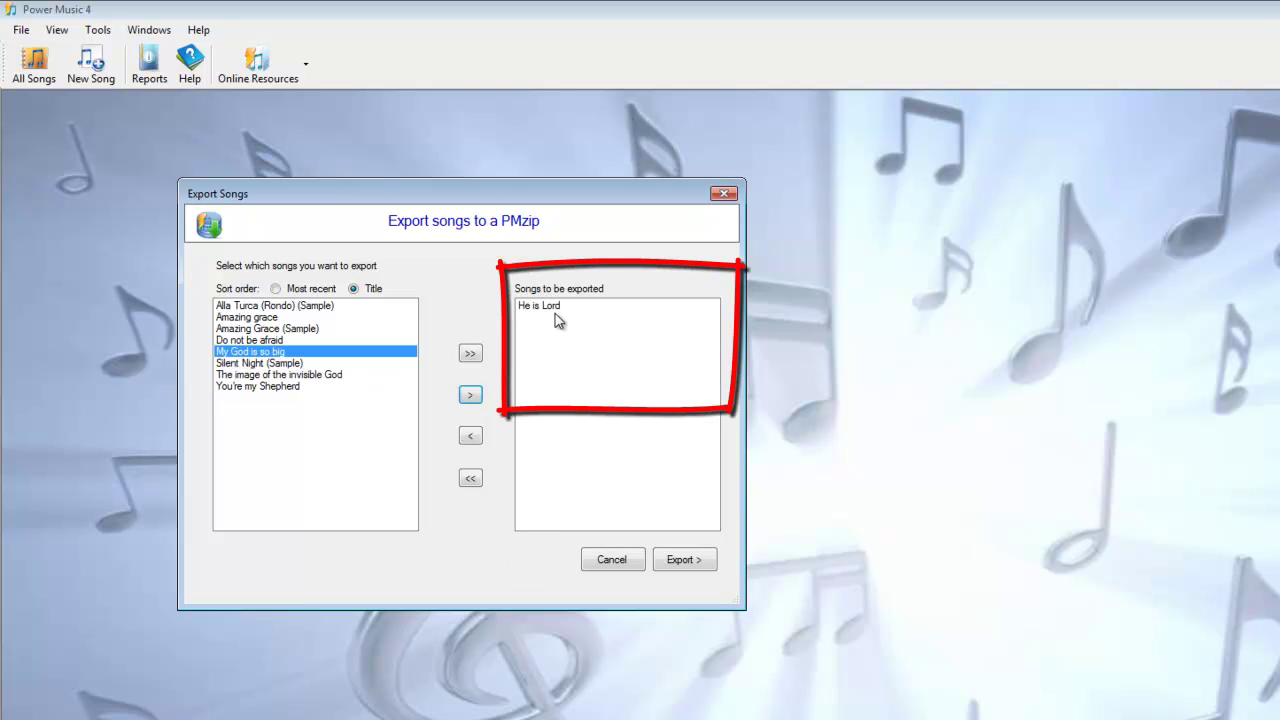
# Proceed with the export and choose My Documents in the Documents library as the destination folder.
pyautogui.click(692, 567)
pyautogui.click(460, 300)
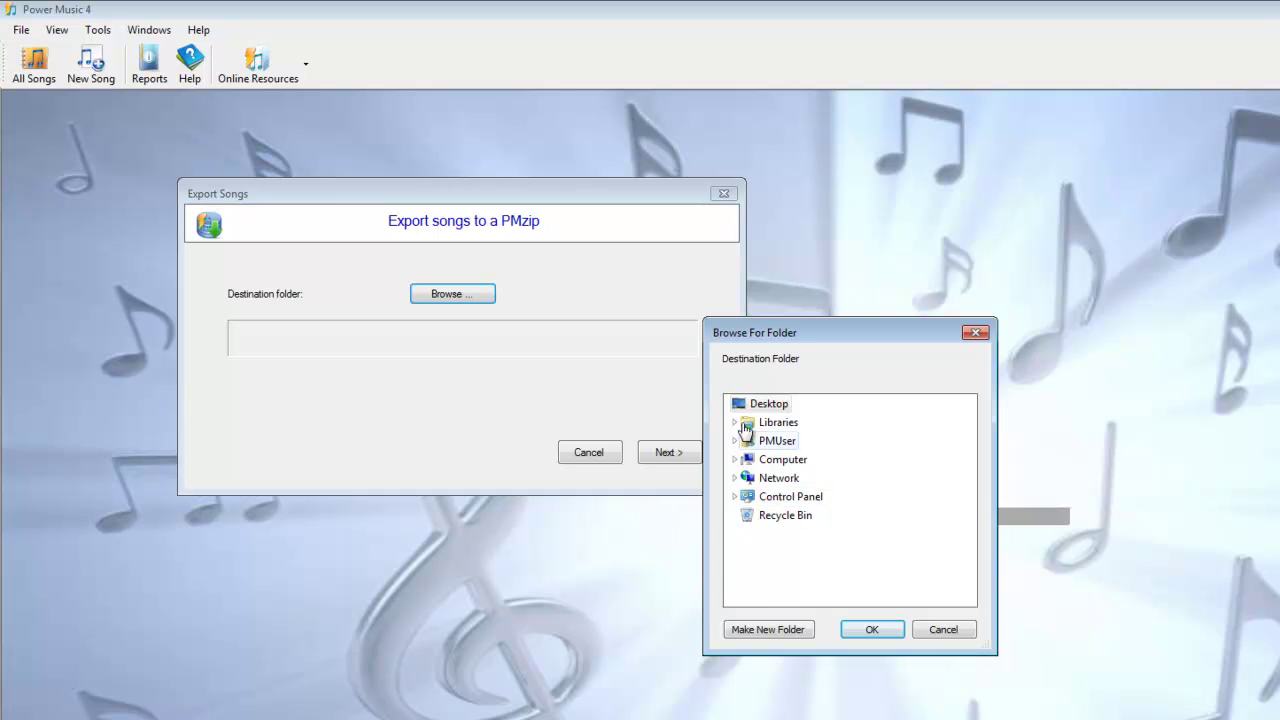
pyautogui.click(740, 421)
pyautogui.doubleClick(757, 441)
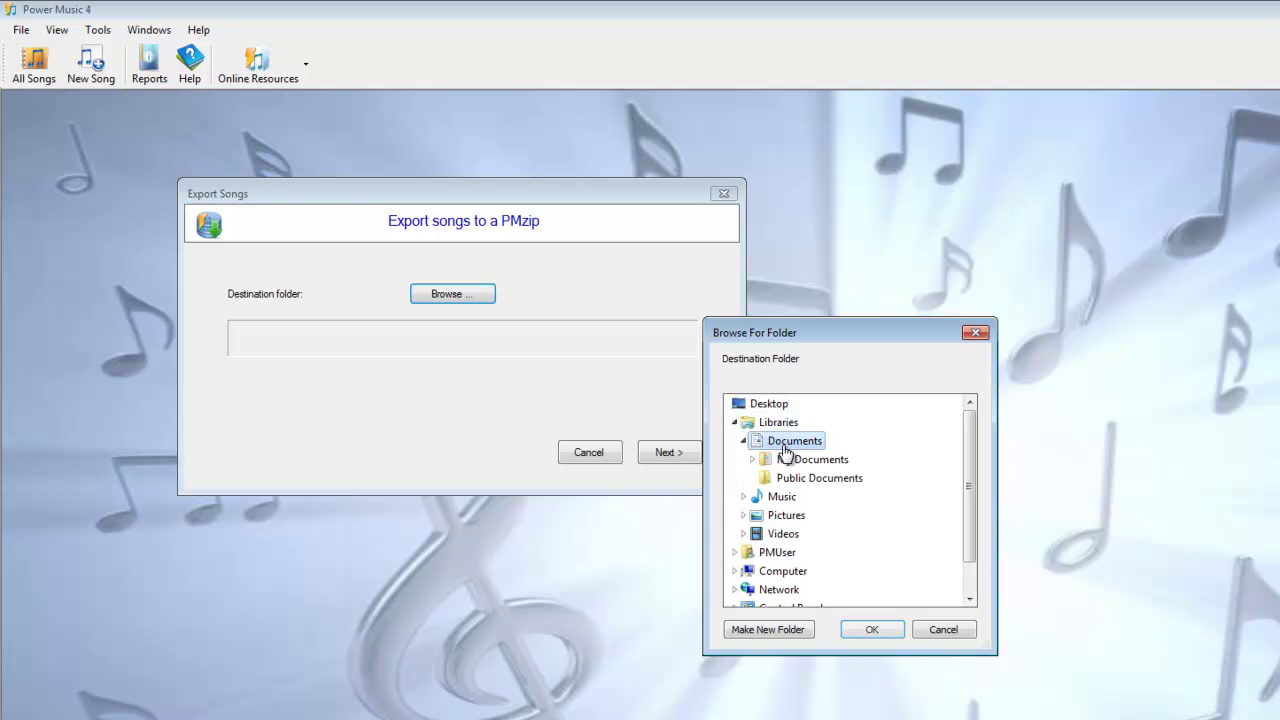
pyautogui.doubleClick(806, 460)
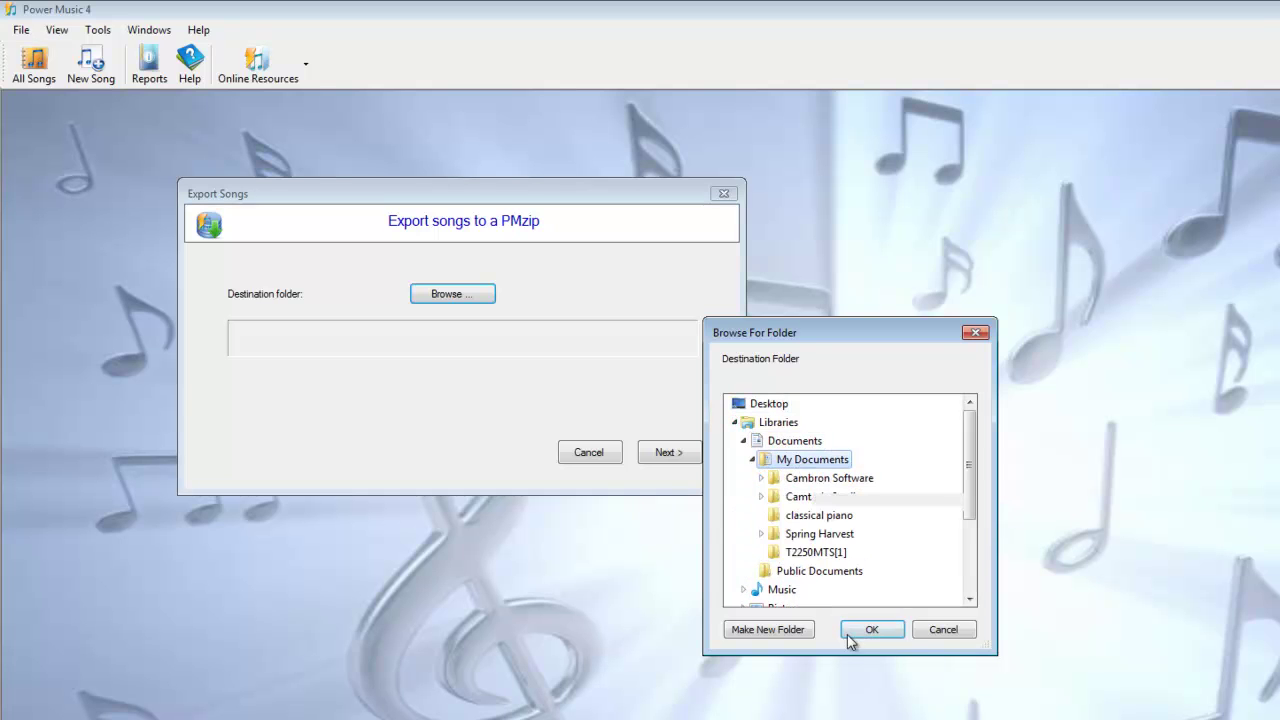
pyautogui.click(873, 630)
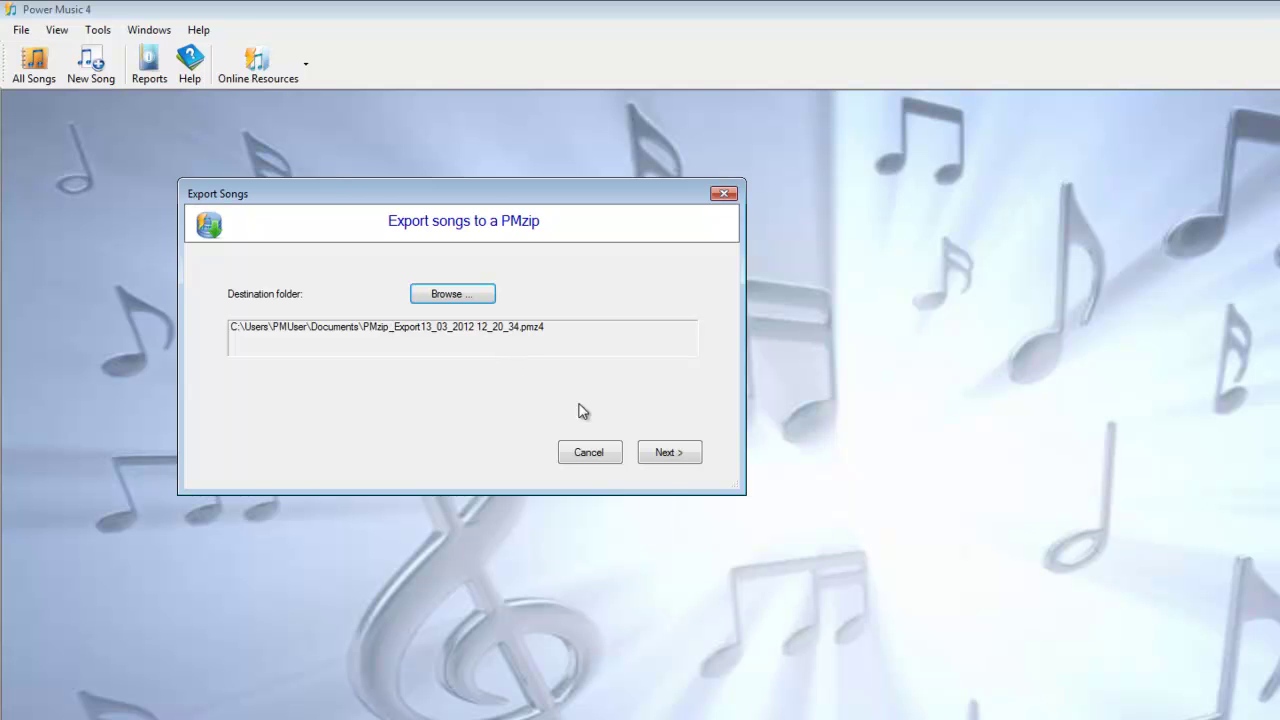
# Run the PMzip export and open the Documents library in Windows Explorer to check for the exported file.
pyautogui.click(670, 455)
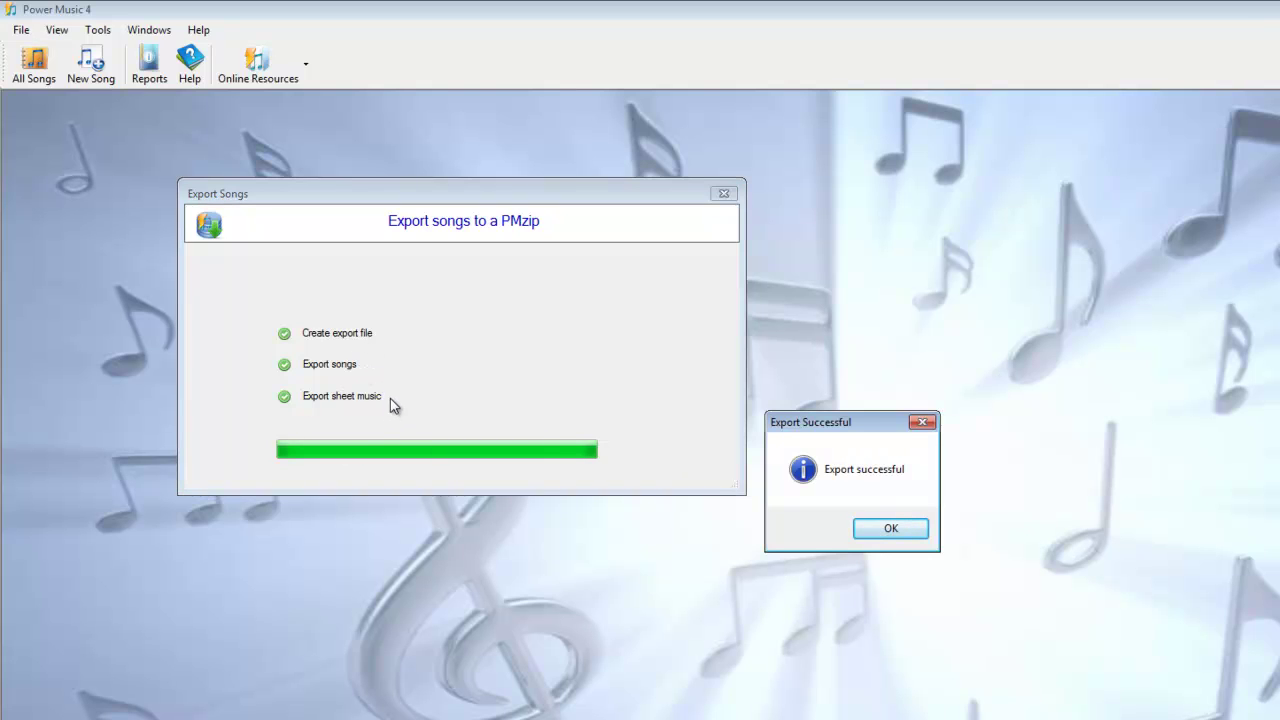
pyautogui.click(908, 529)
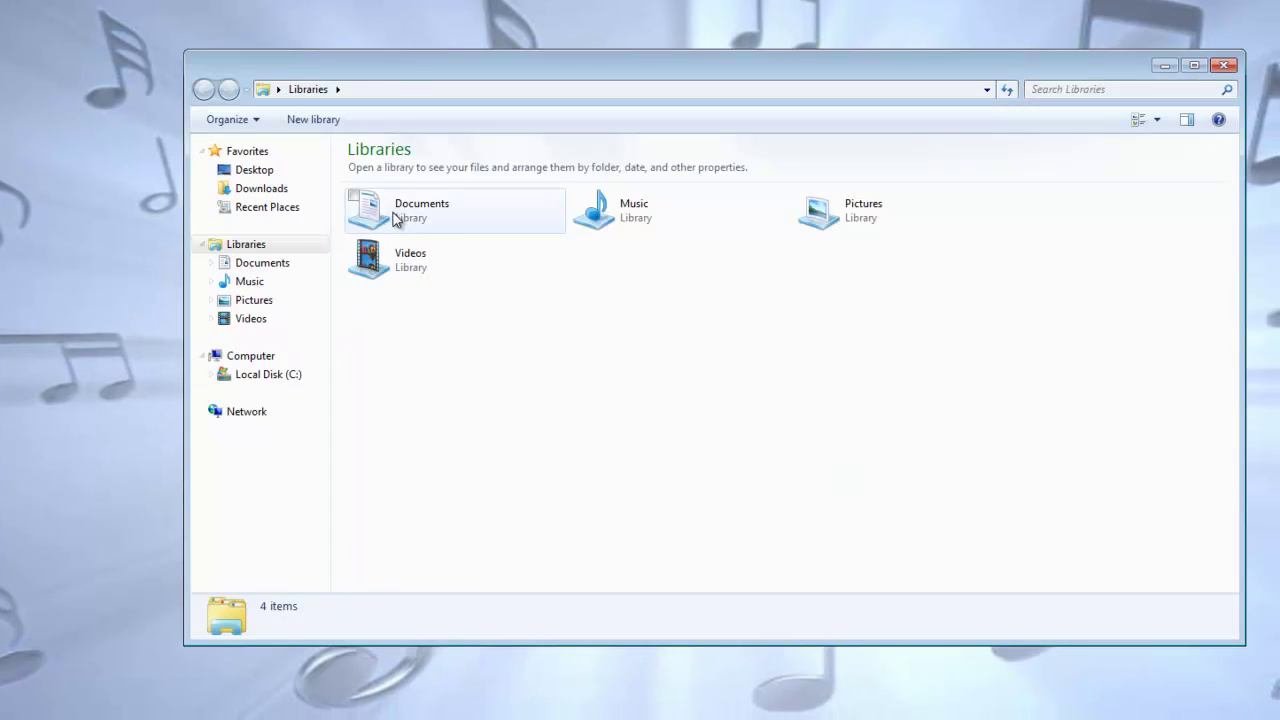
pyautogui.doubleClick(395, 216)
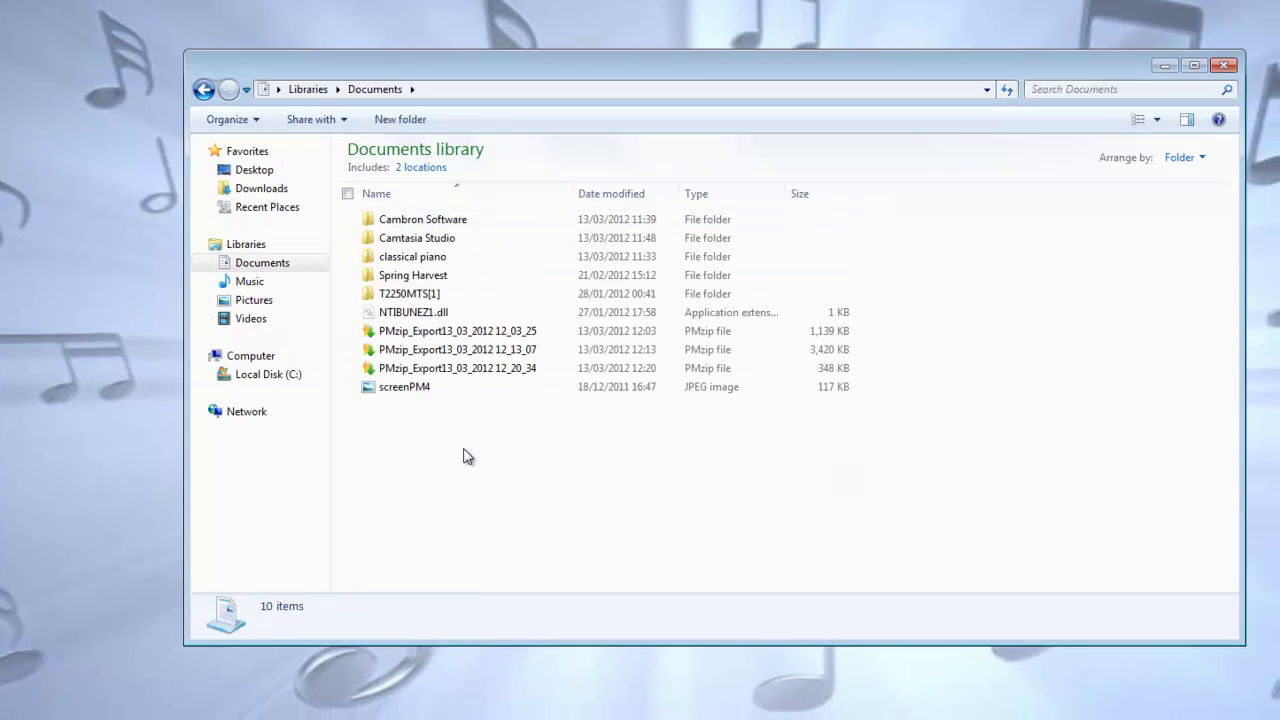